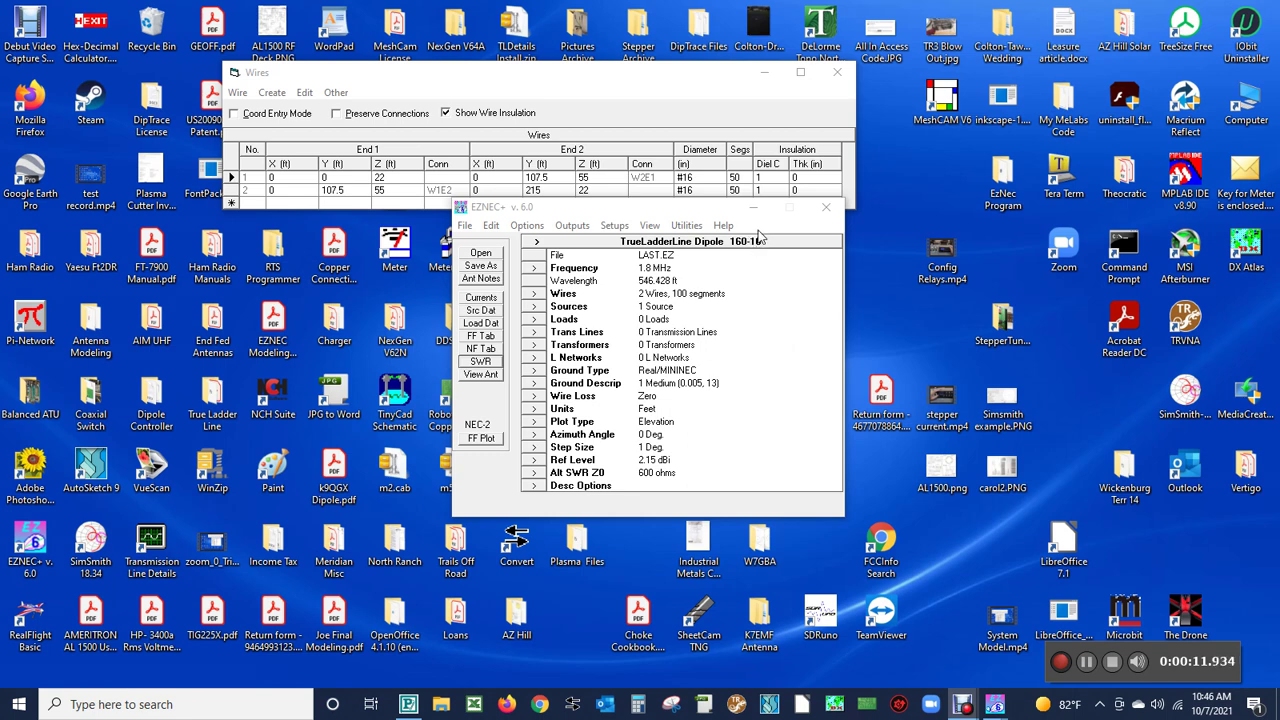
- Review the wire coordinates table and tilt a 3D view of the antenna
left_click(838, 73)
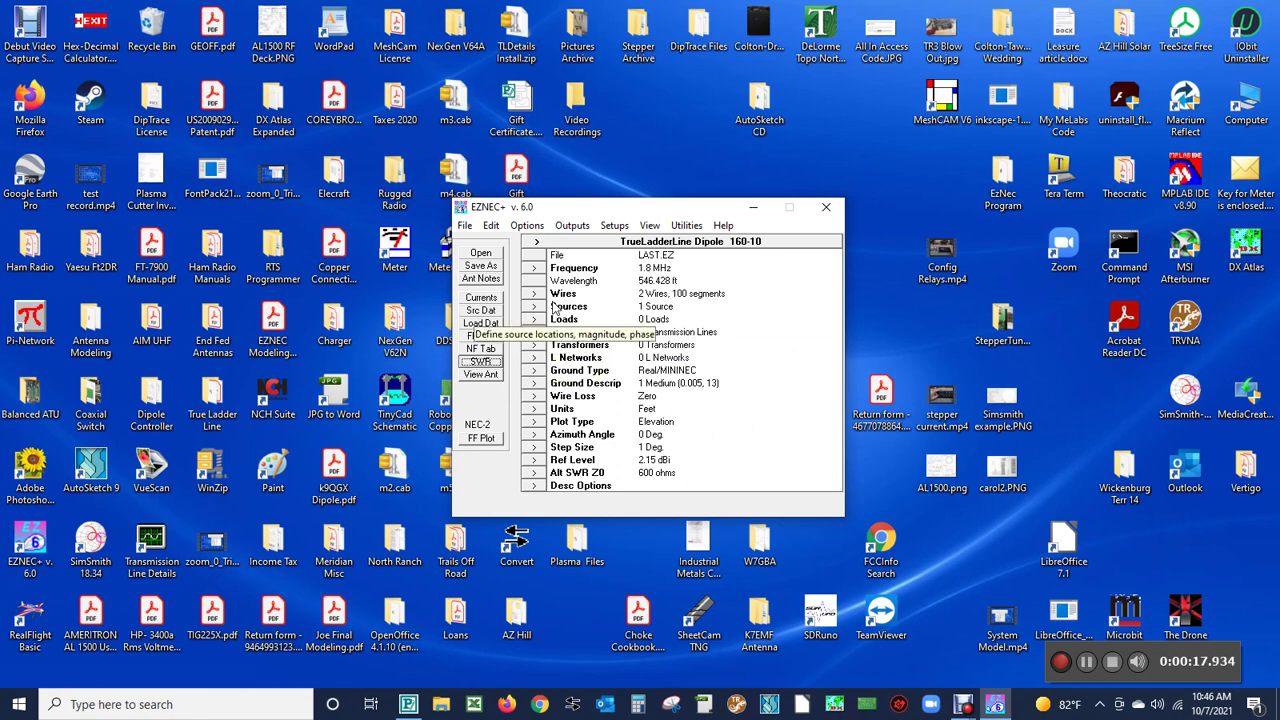
left_click(536, 294)
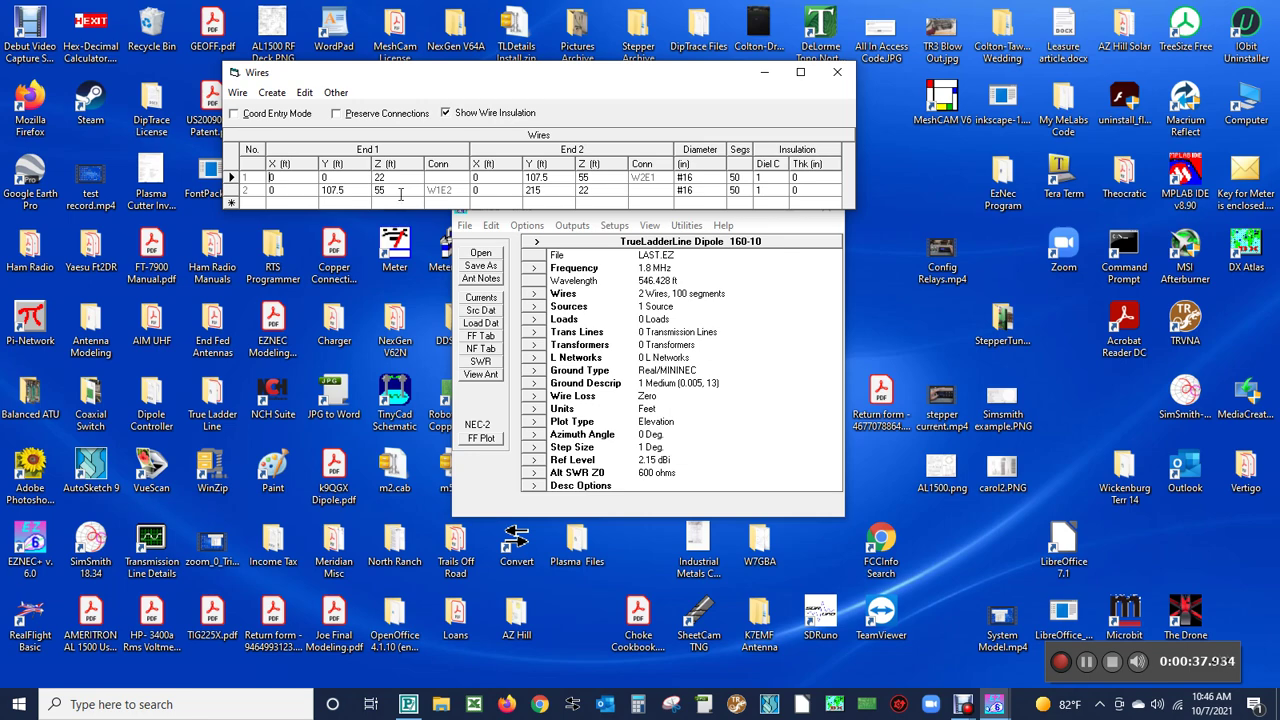
left_click(483, 376)
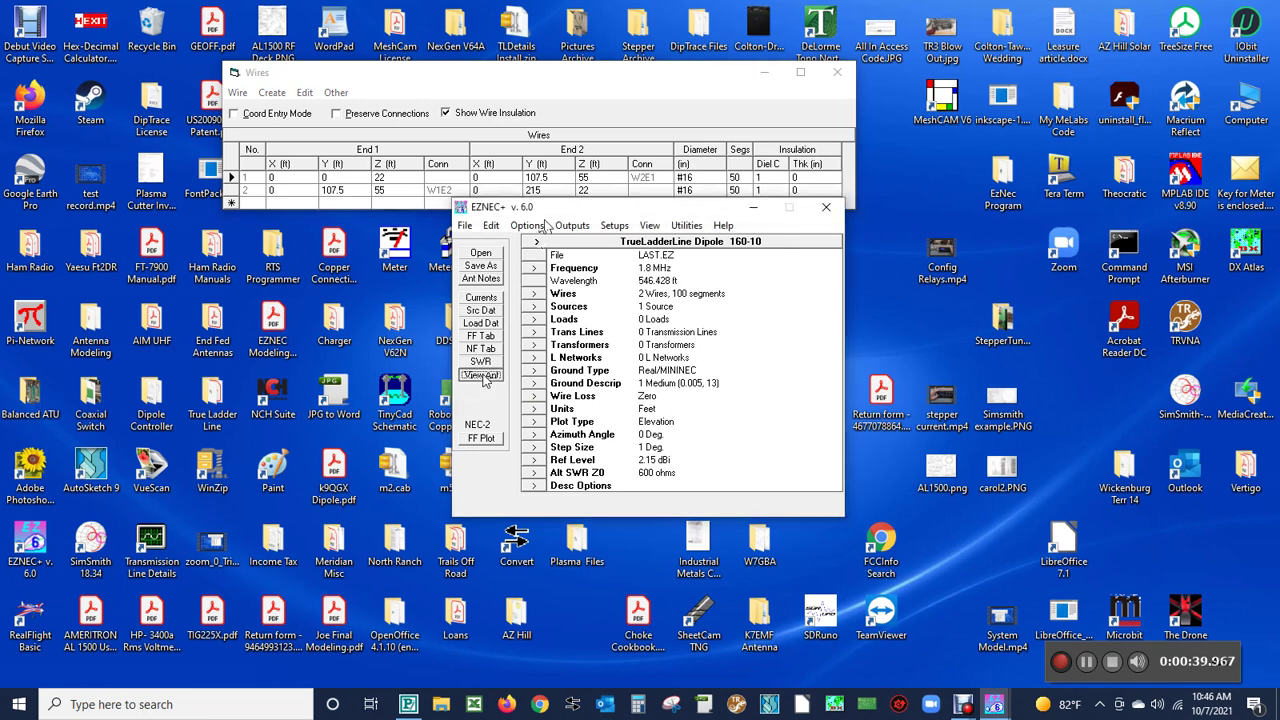
left_click_drag(483, 377, 505, 214)
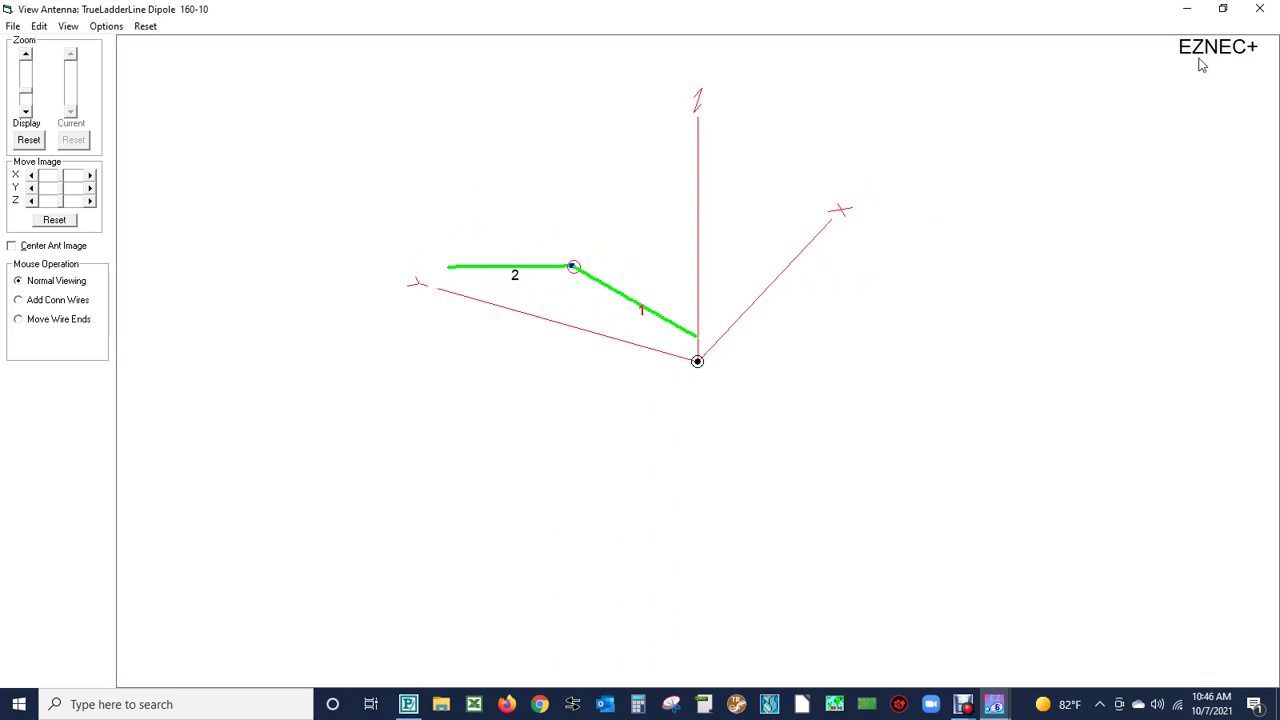
left_click(1258, 10)
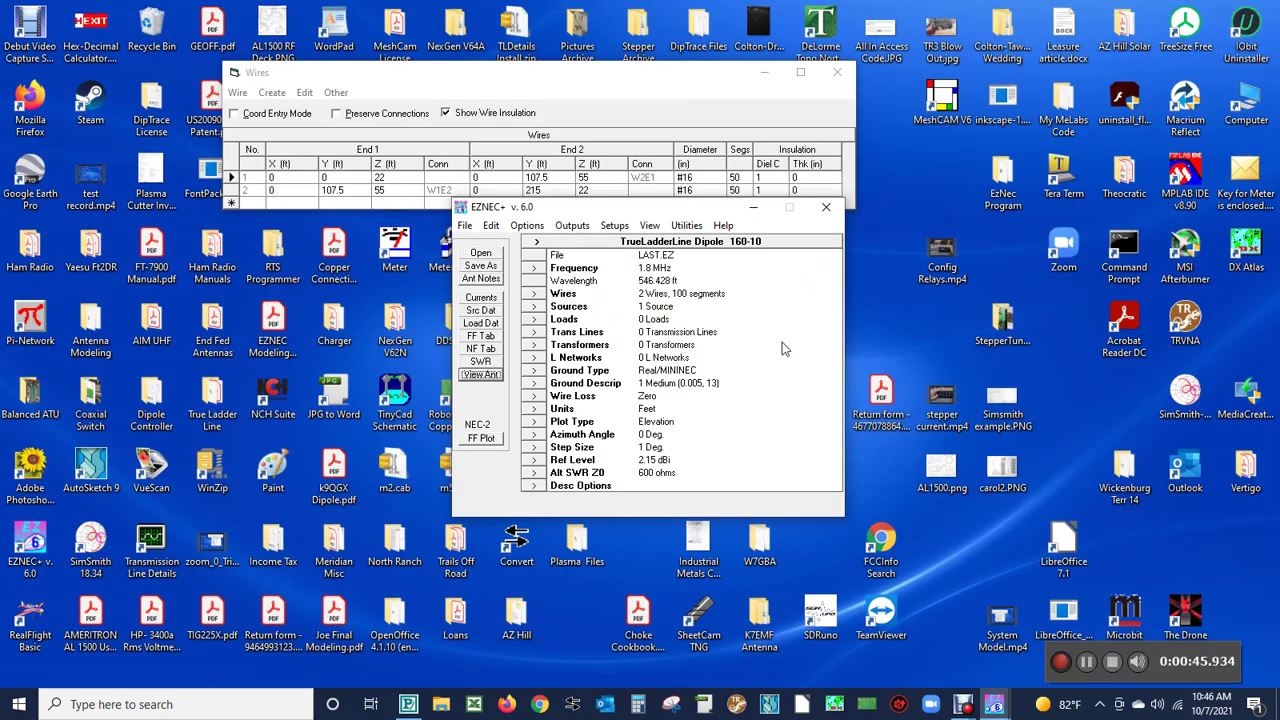
- Run a fresh 1.8–7.3 MHz SWR sweep, close the plot, and launch SimSmith
left_click(484, 362)
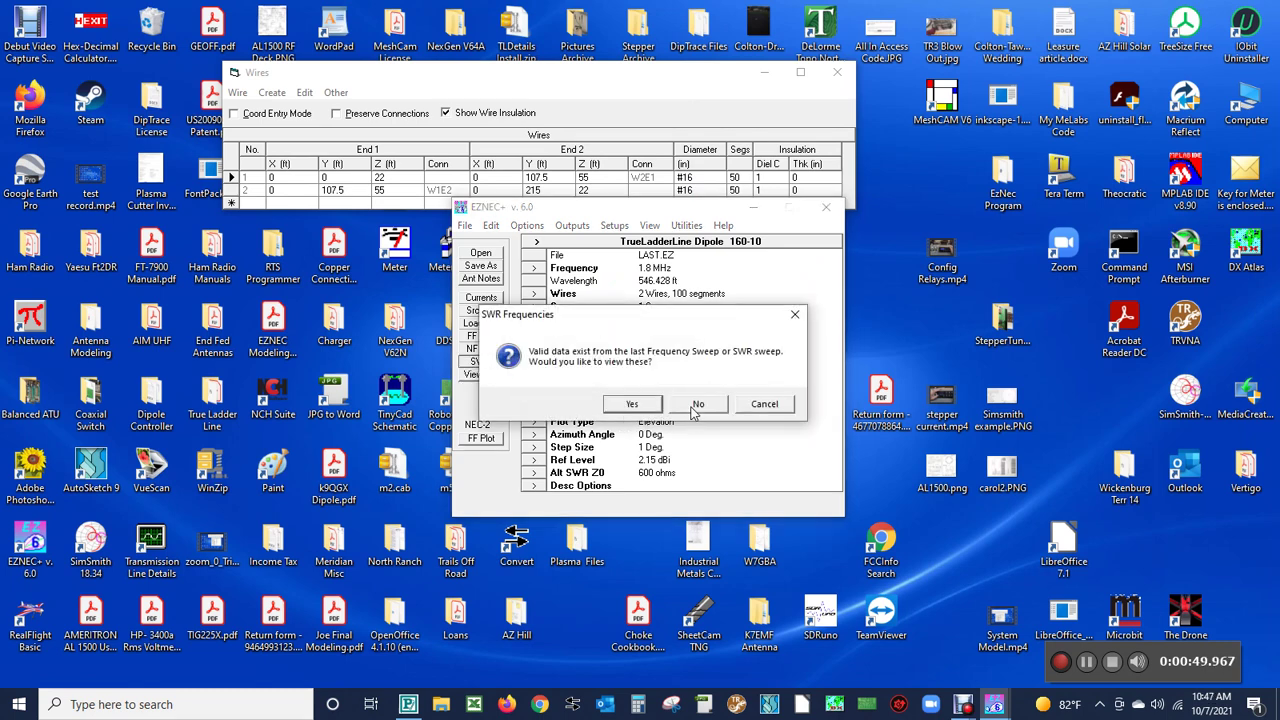
left_click(694, 409)
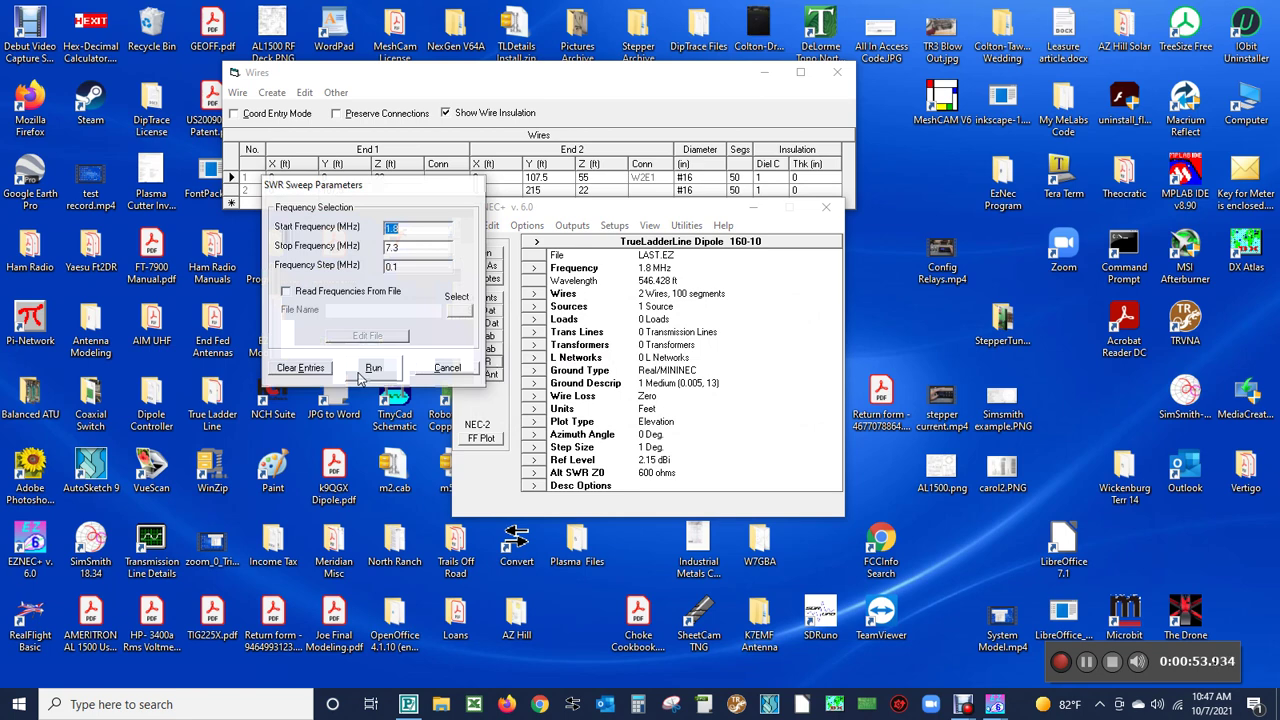
left_click(362, 372)
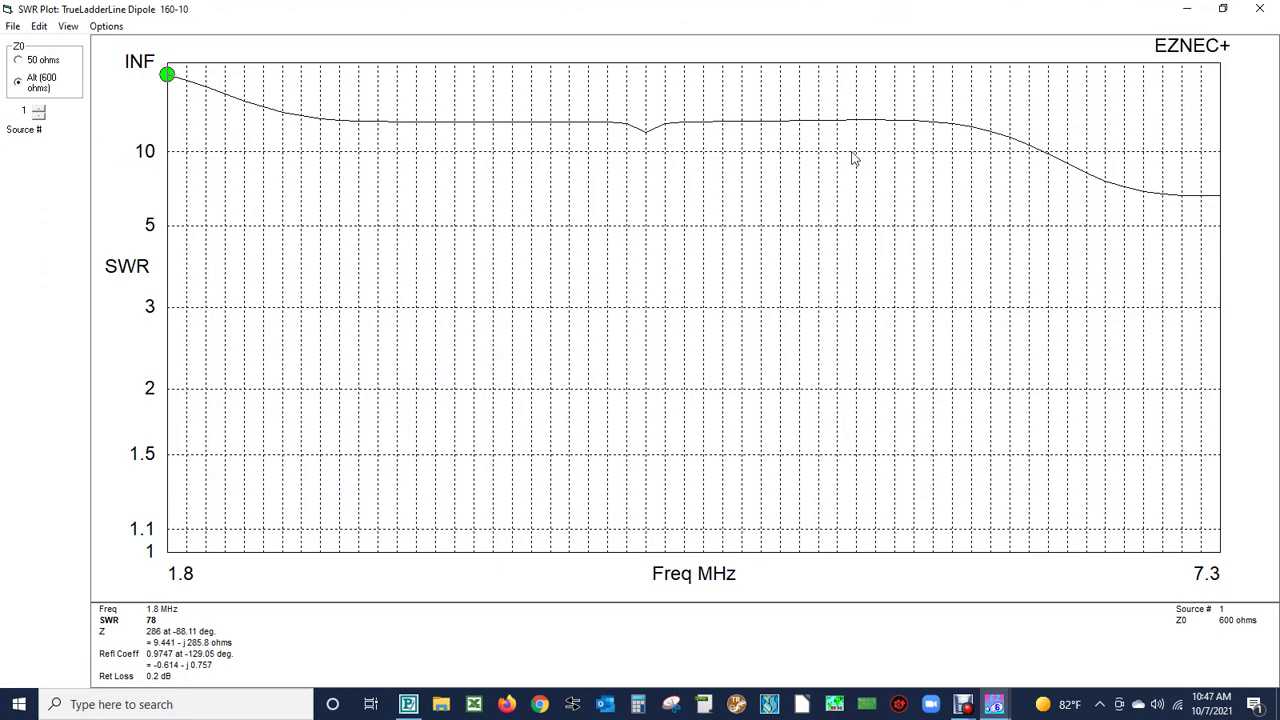
left_click(1260, 9)
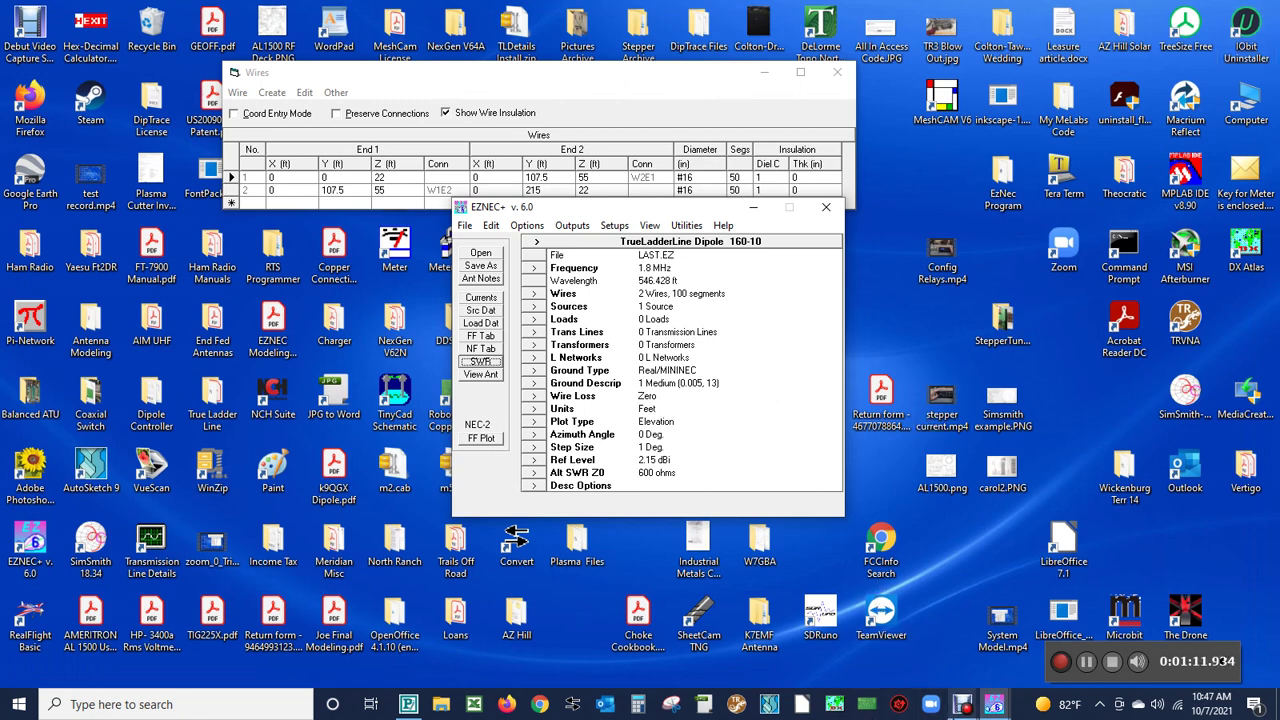
mouse_move(965, 708)
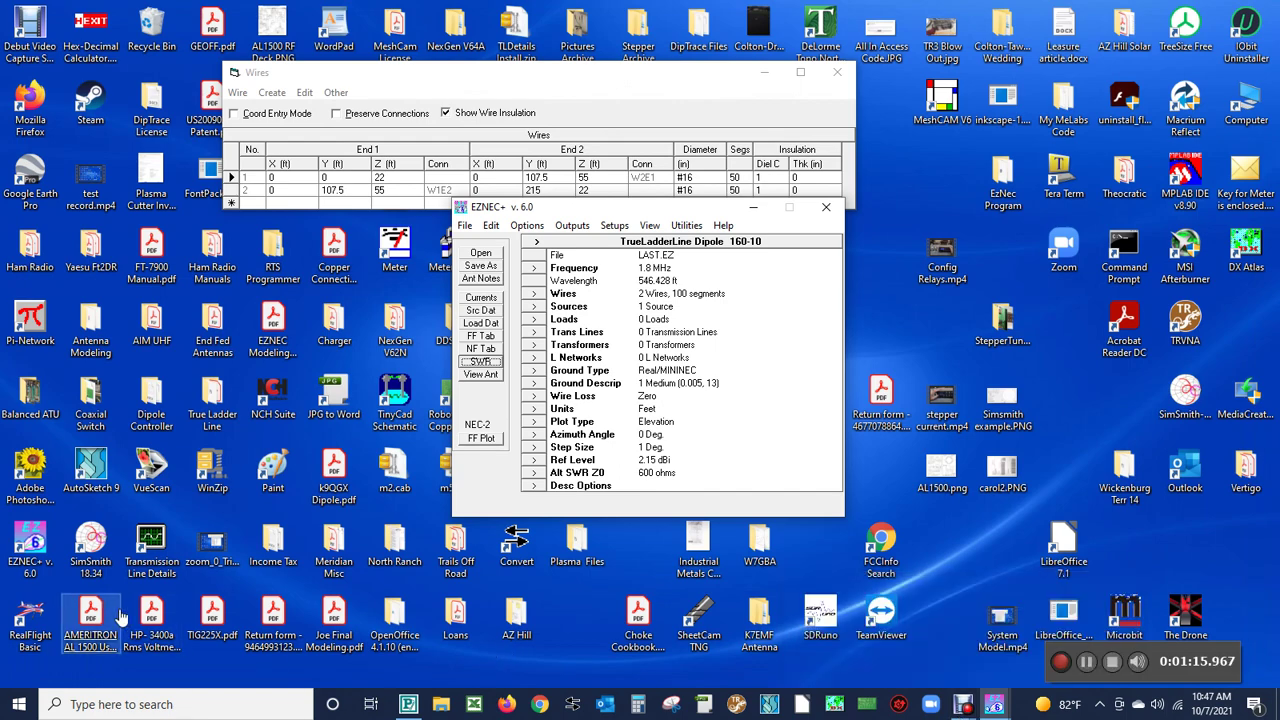
double_click(92, 545)
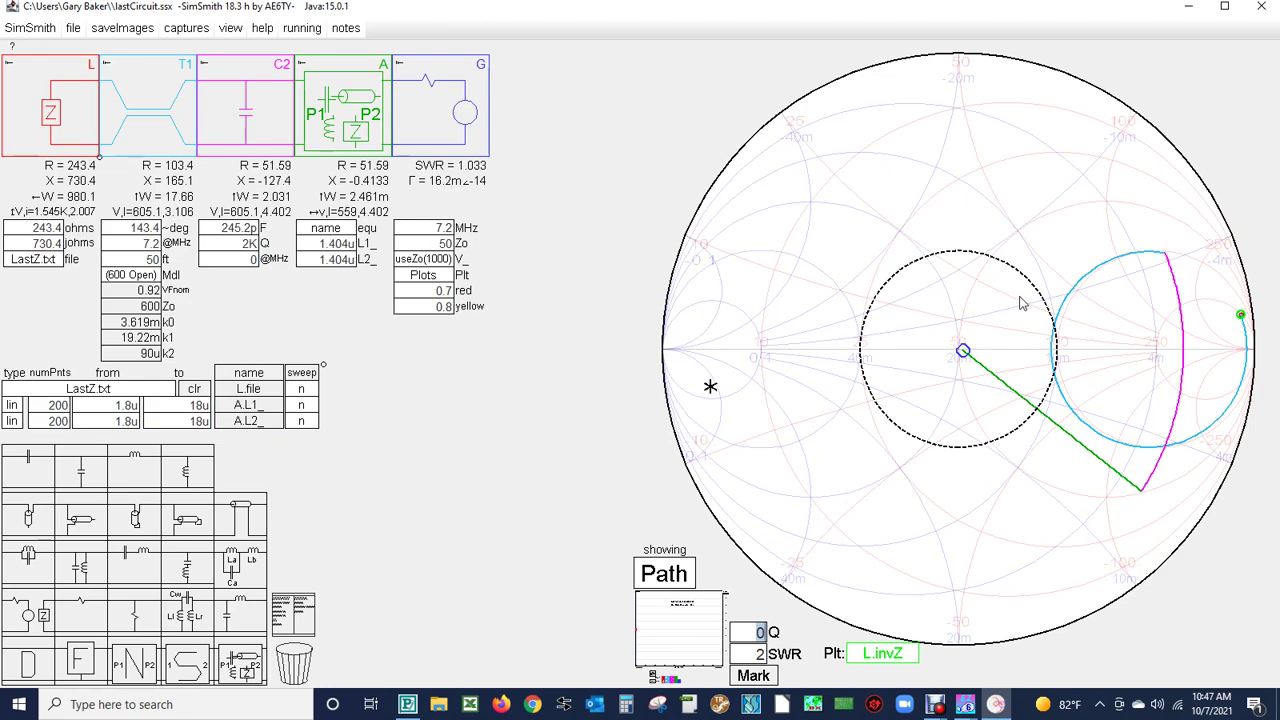
- Swap capacitor C2 with tuner block A and load the LastZ.txt impedance file
left_click_drag(275, 138, 350, 116)
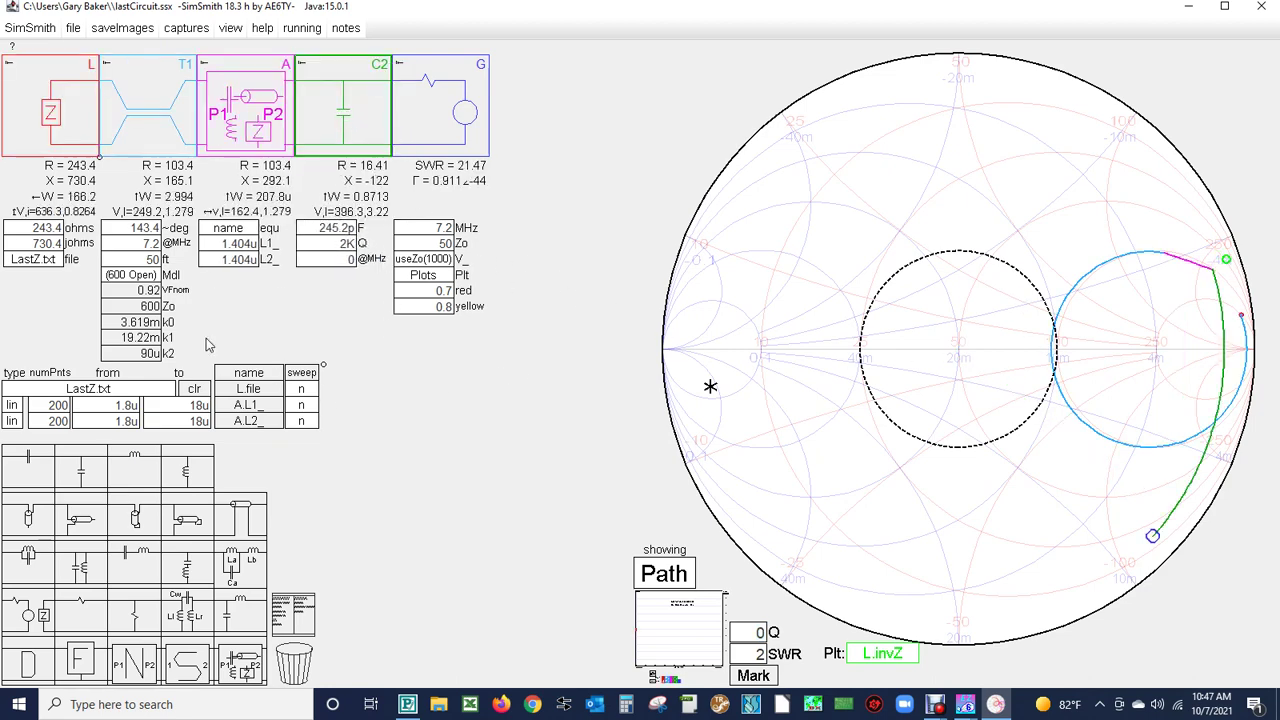
left_click(43, 262)
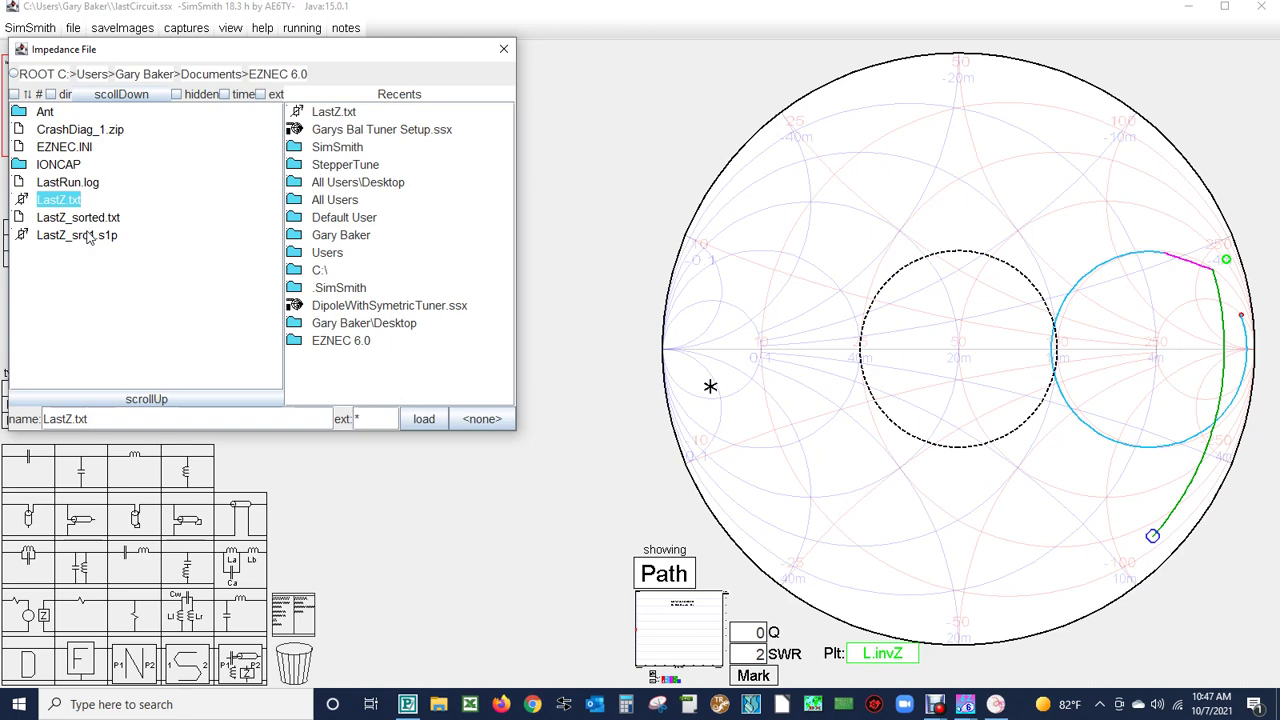
left_click(503, 49)
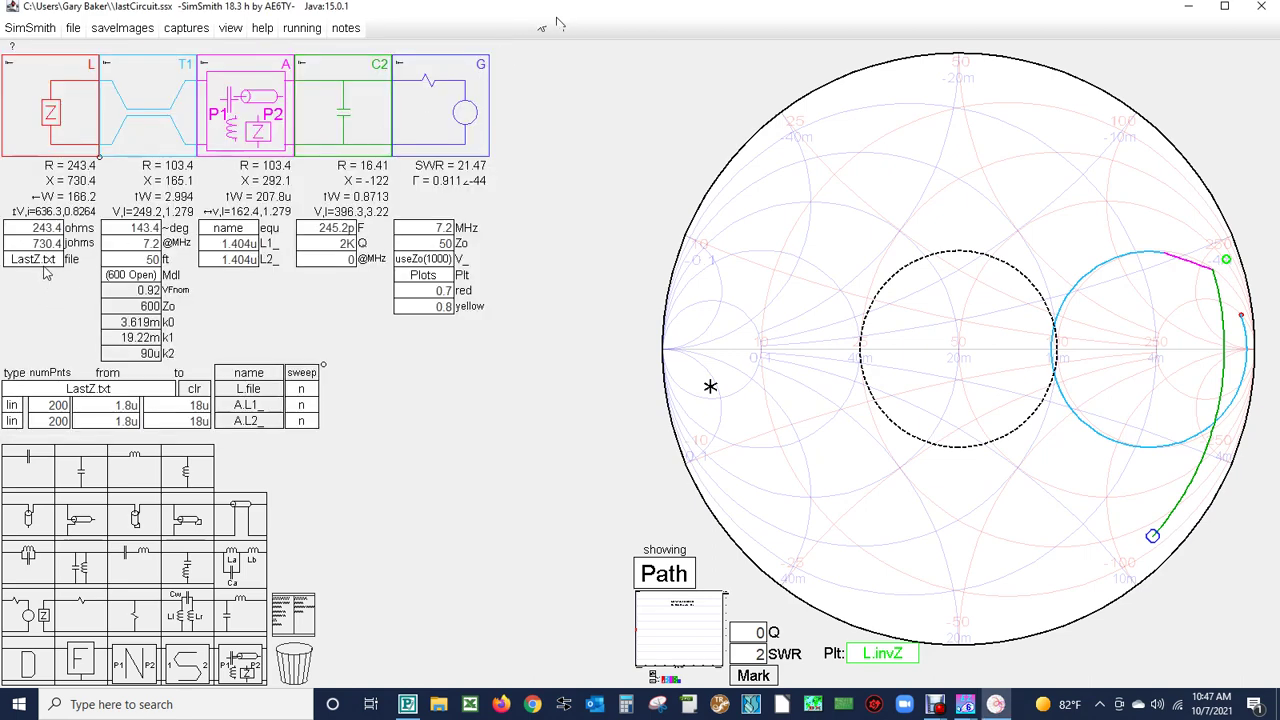
left_click(44, 270)
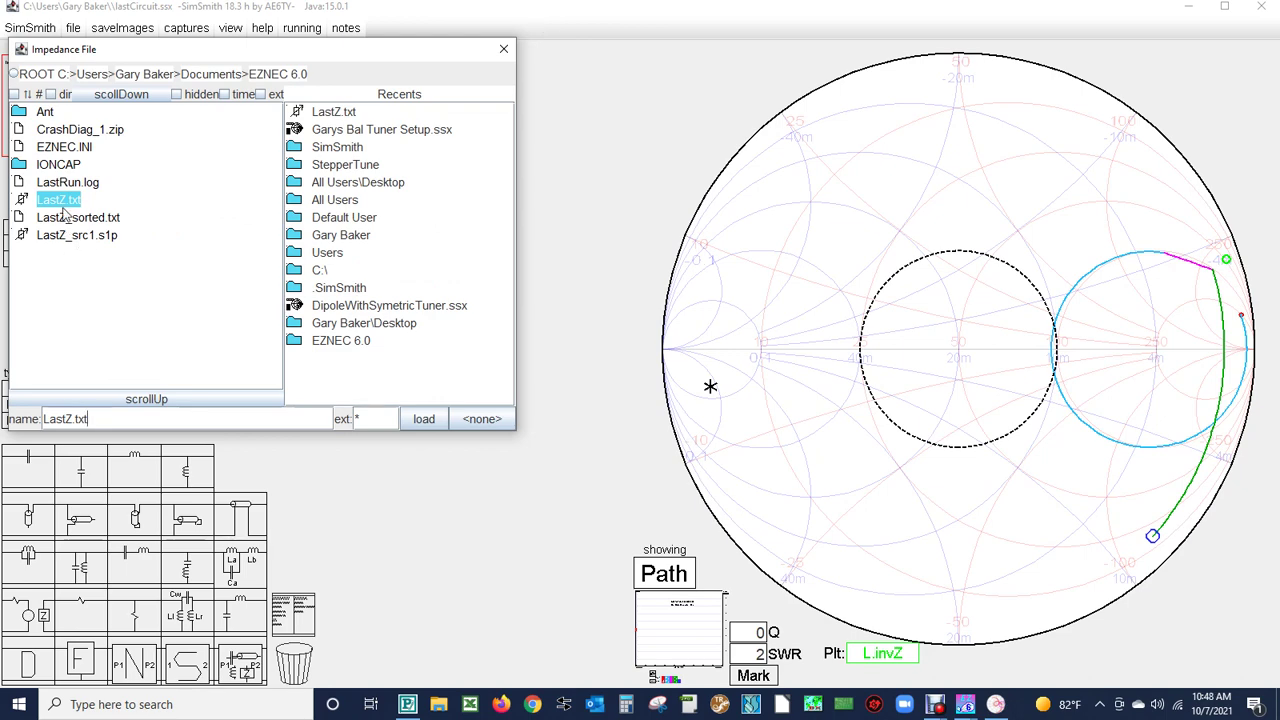
double_click(60, 202)
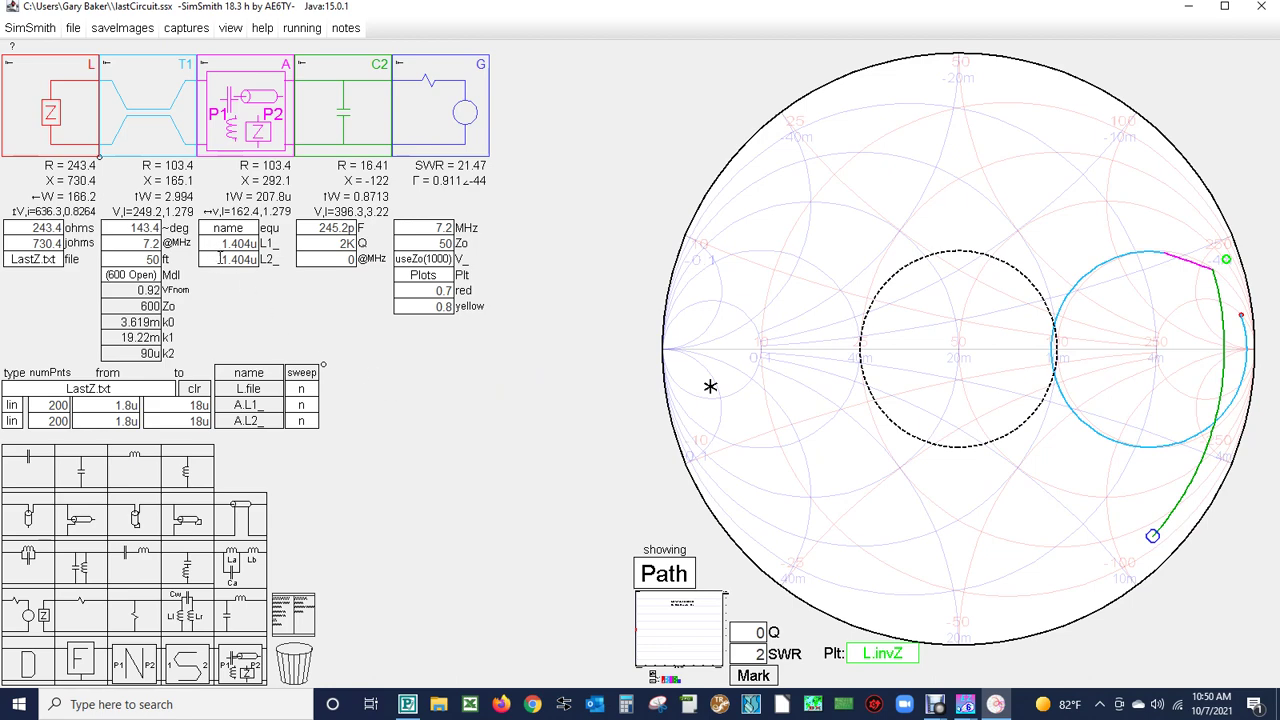
left_click(244, 260)
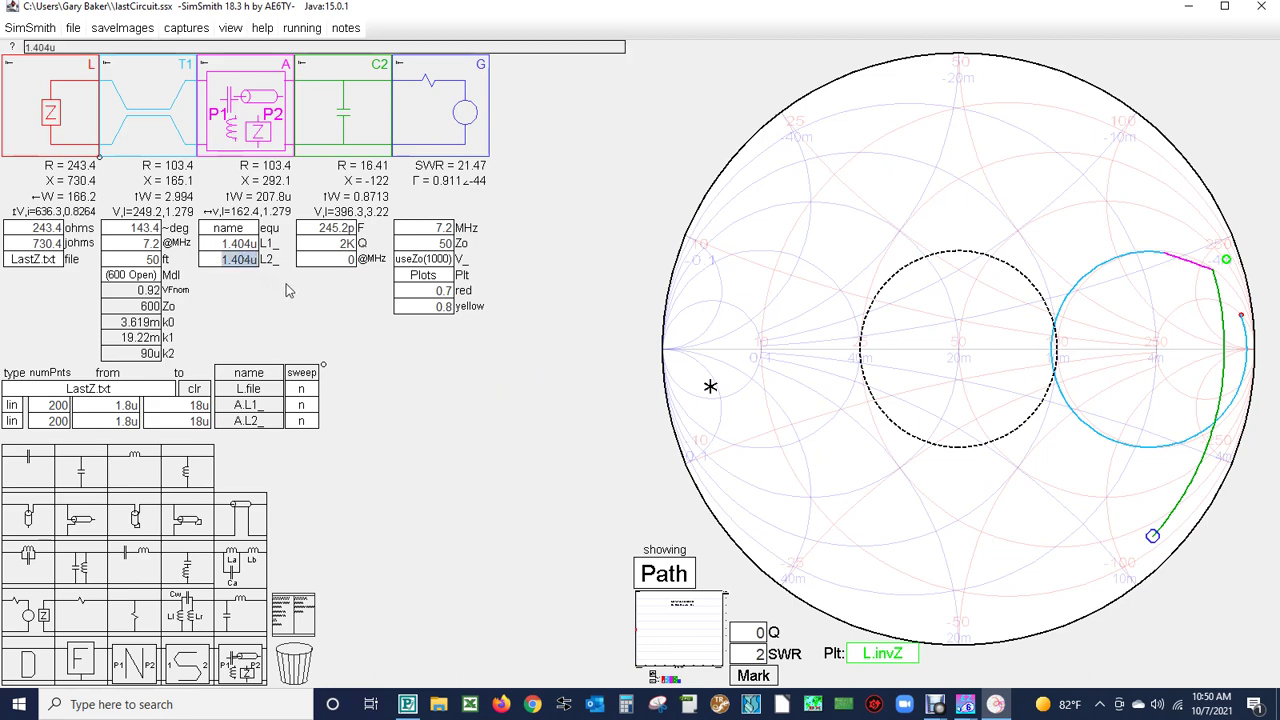
- Wheel-adjust C2's capacitance field to 428.1p, leaving SWR at 48.65
scroll(285, 290, "down", 10)
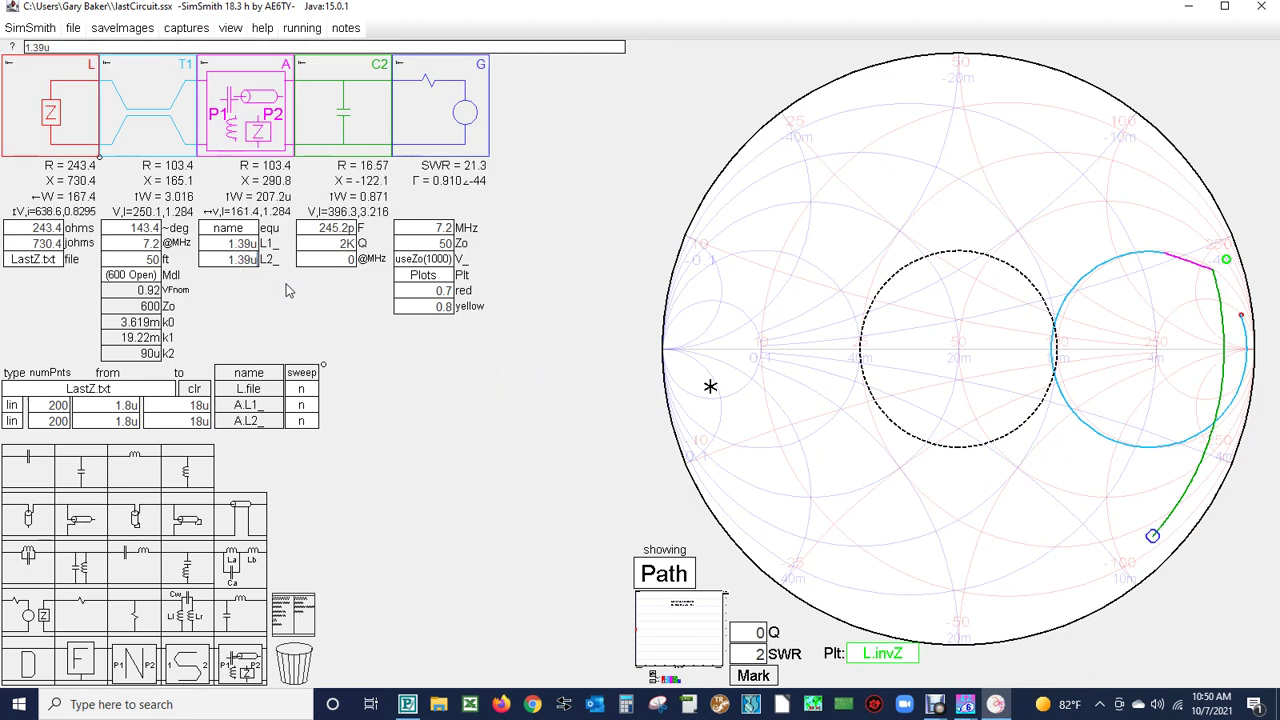
scroll(285, 290, "down", 7)
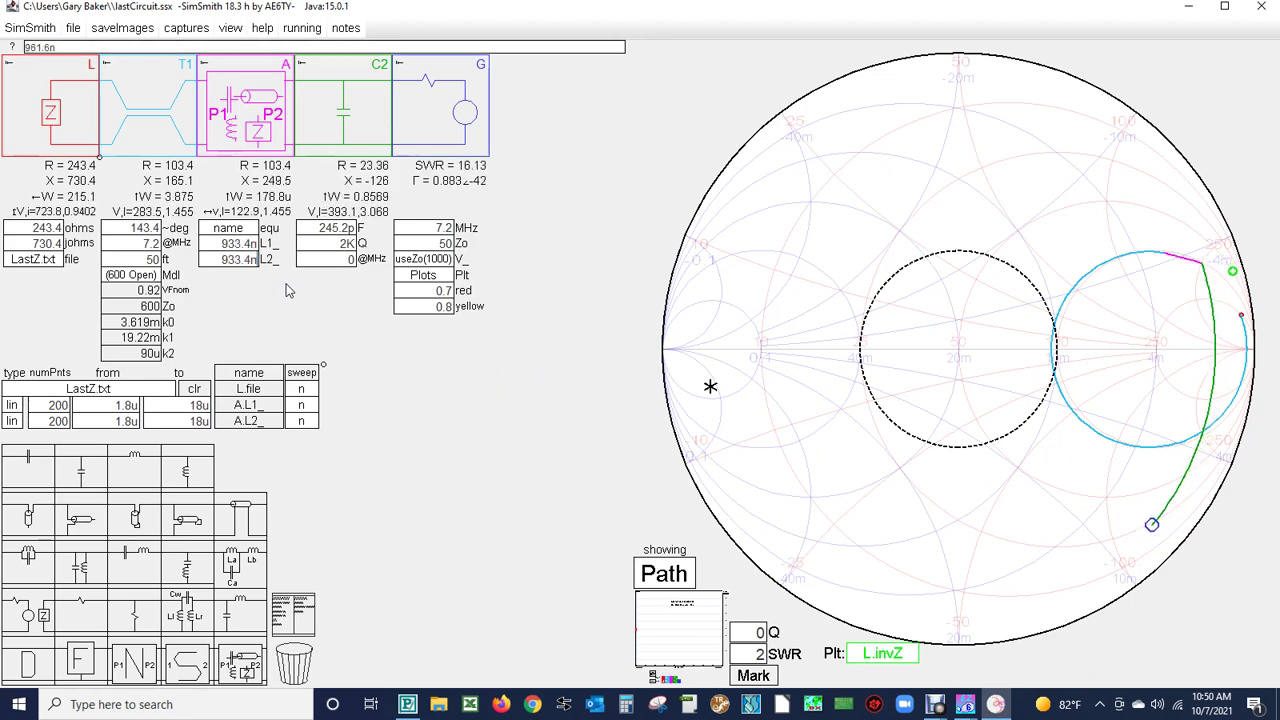
scroll(285, 290, "up", 20)
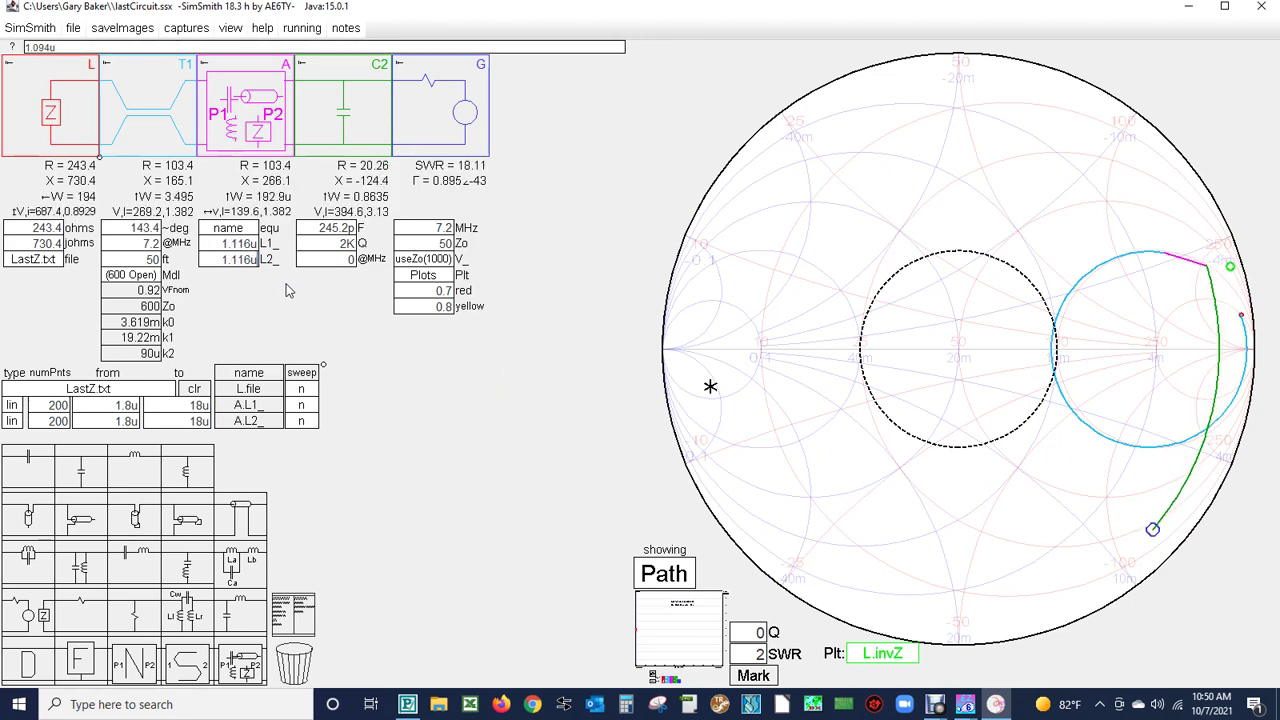
scroll(285, 290, "up", 20)
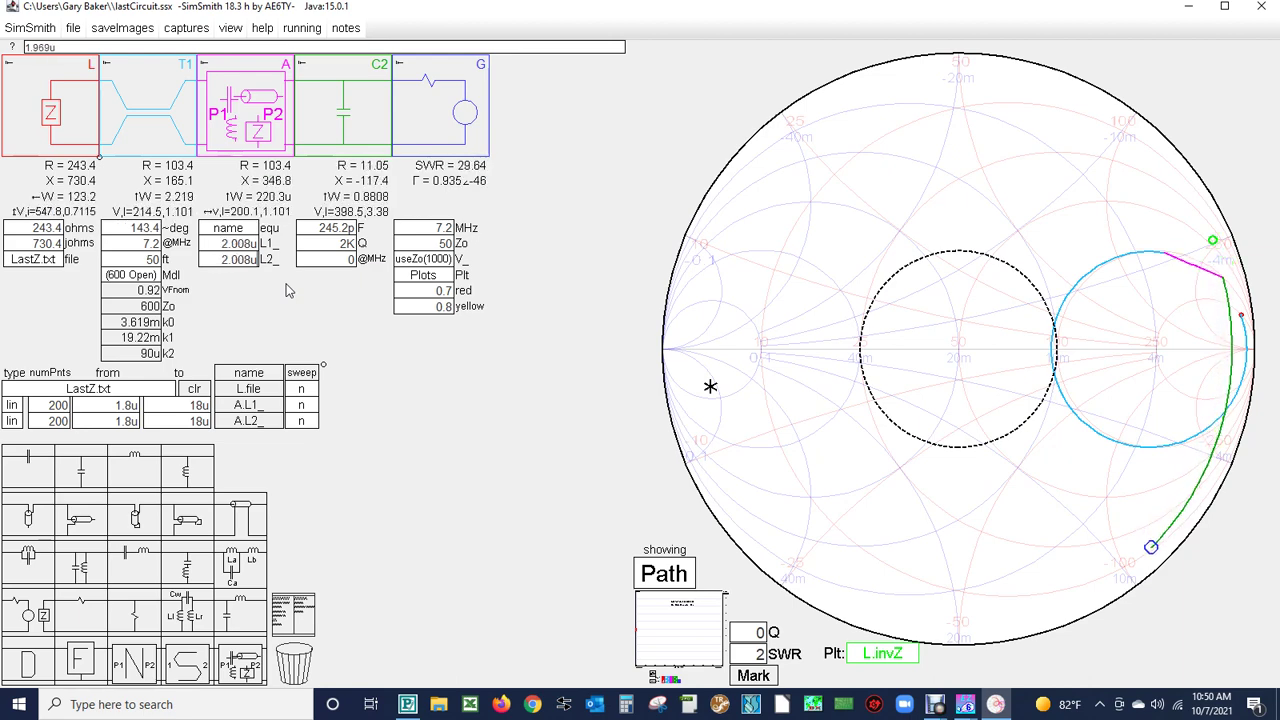
scroll(285, 290, "down", 9)
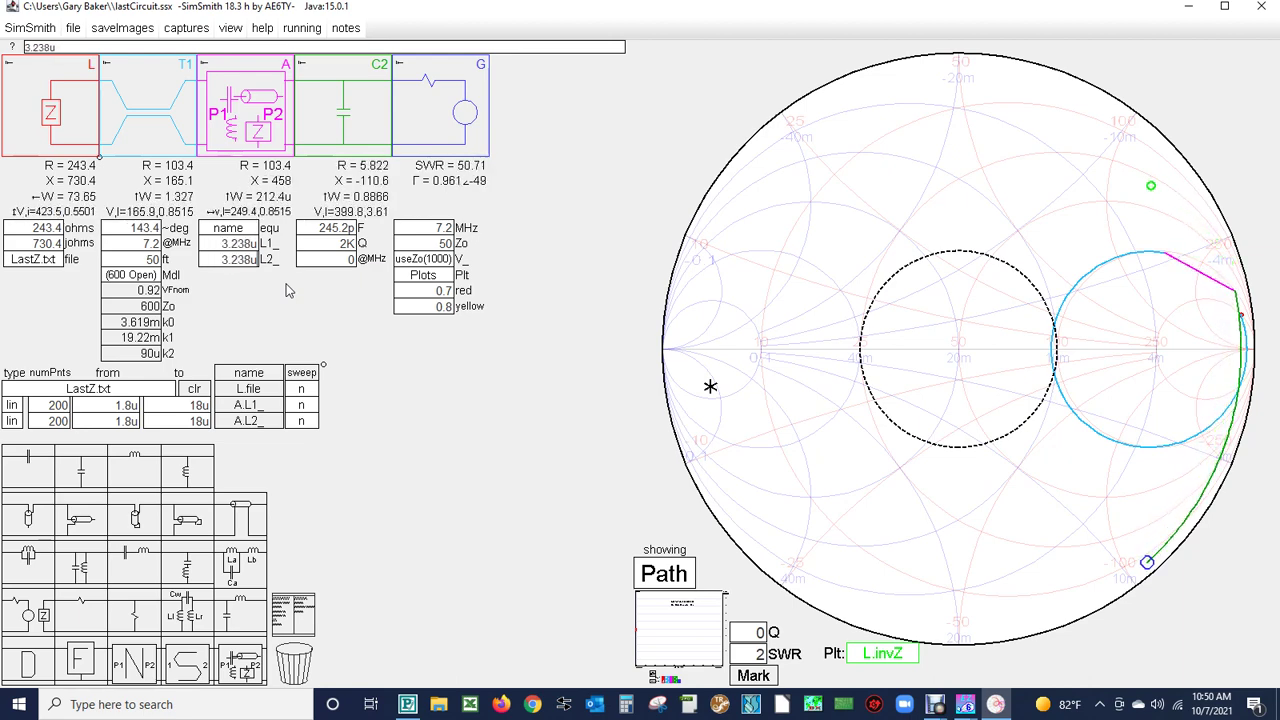
scroll(285, 290, "down", 2)
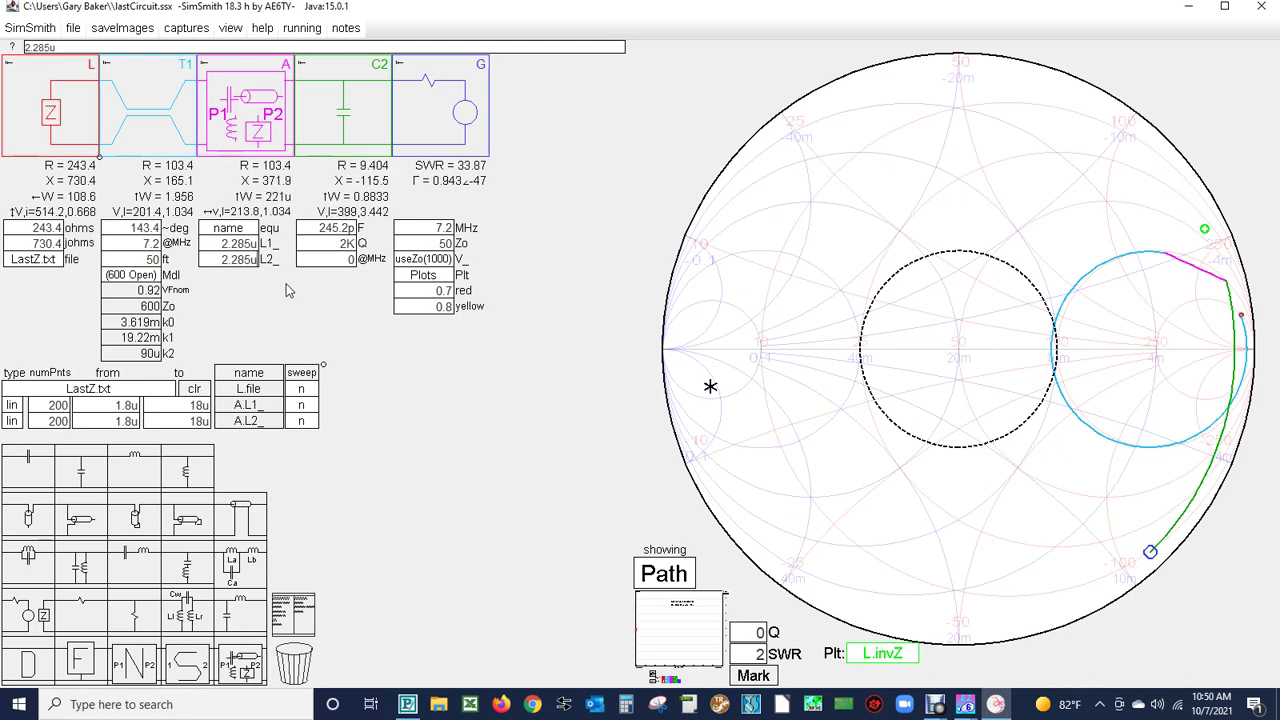
left_click(328, 228)
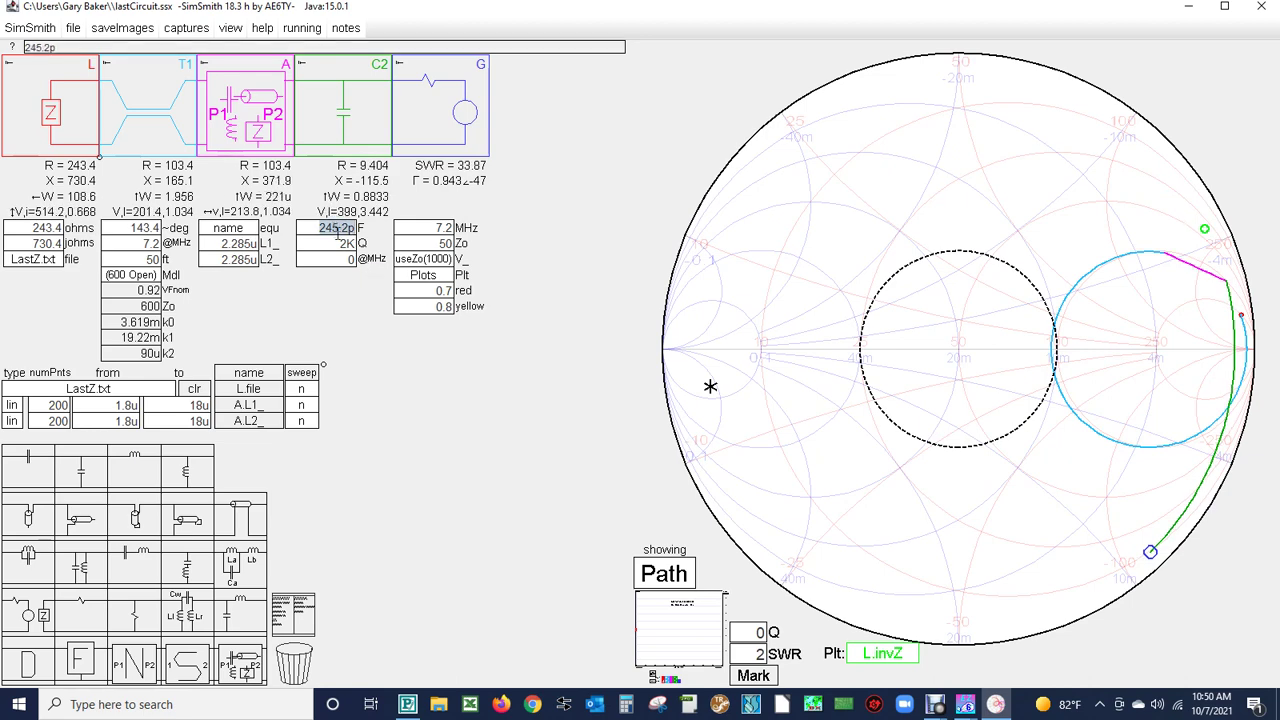
scroll(338, 233, "up", 13)
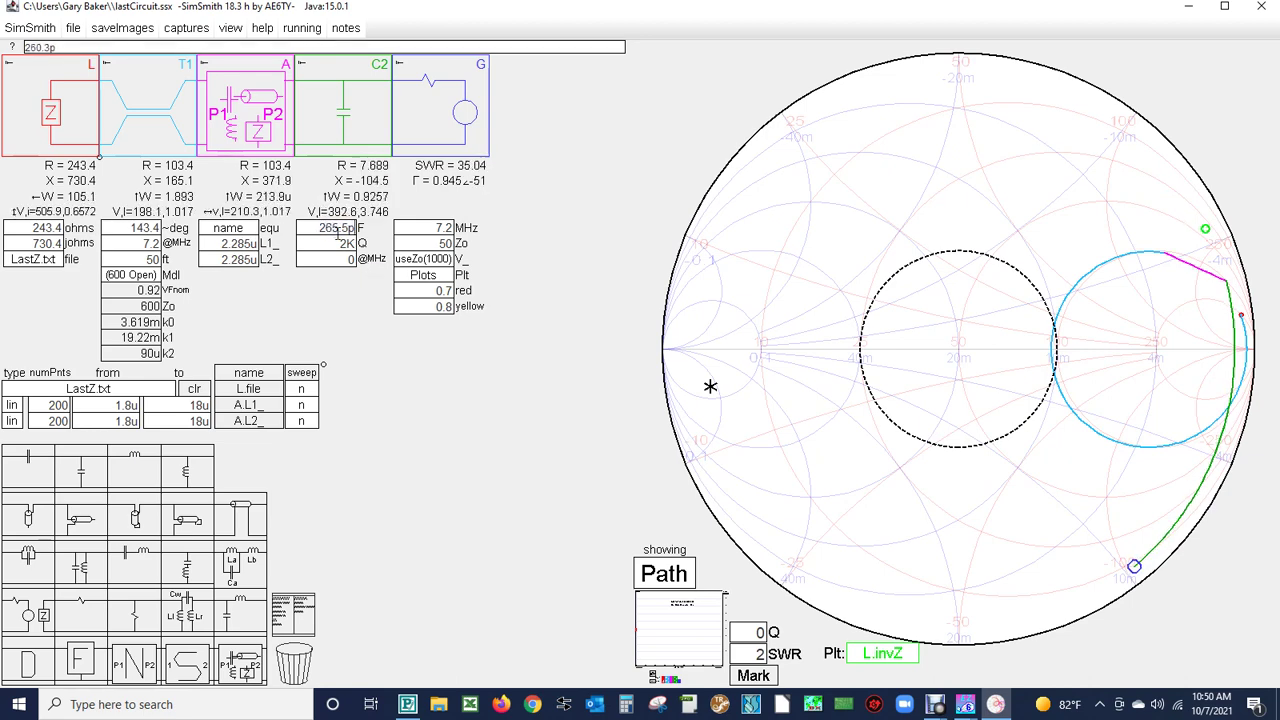
scroll(338, 230, "up", 15)
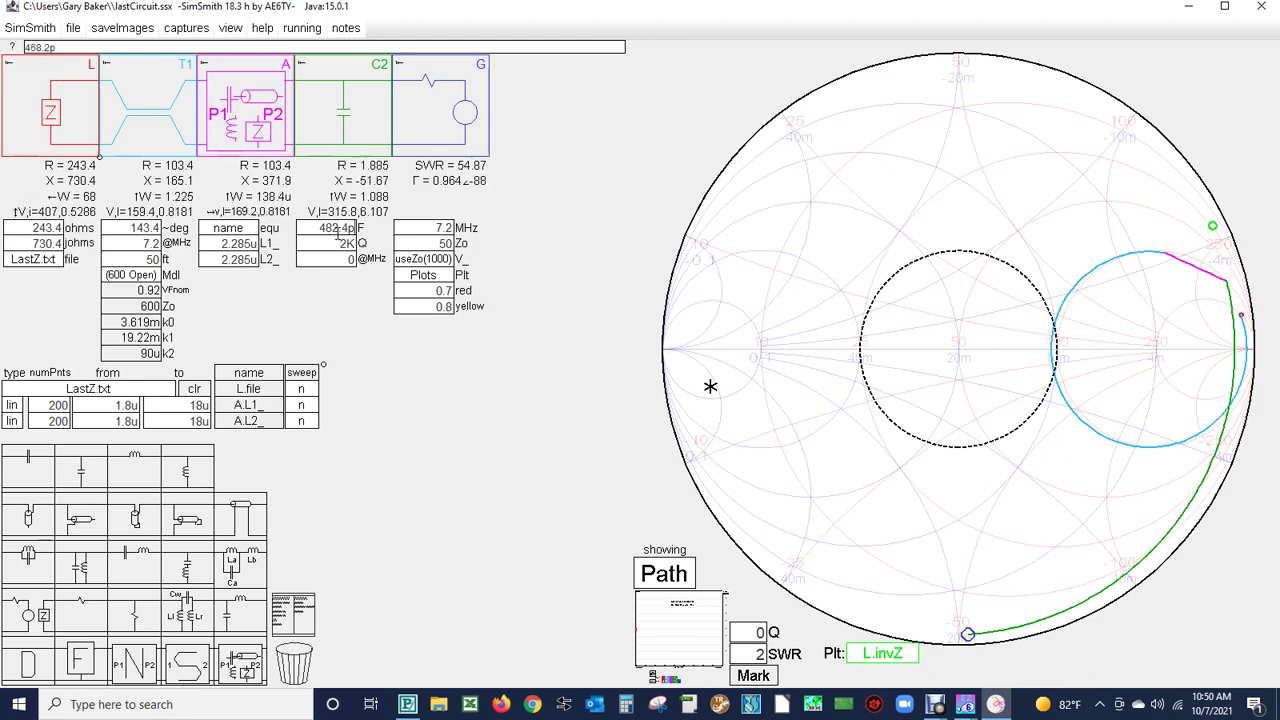
scroll(338, 229, "down", 5)
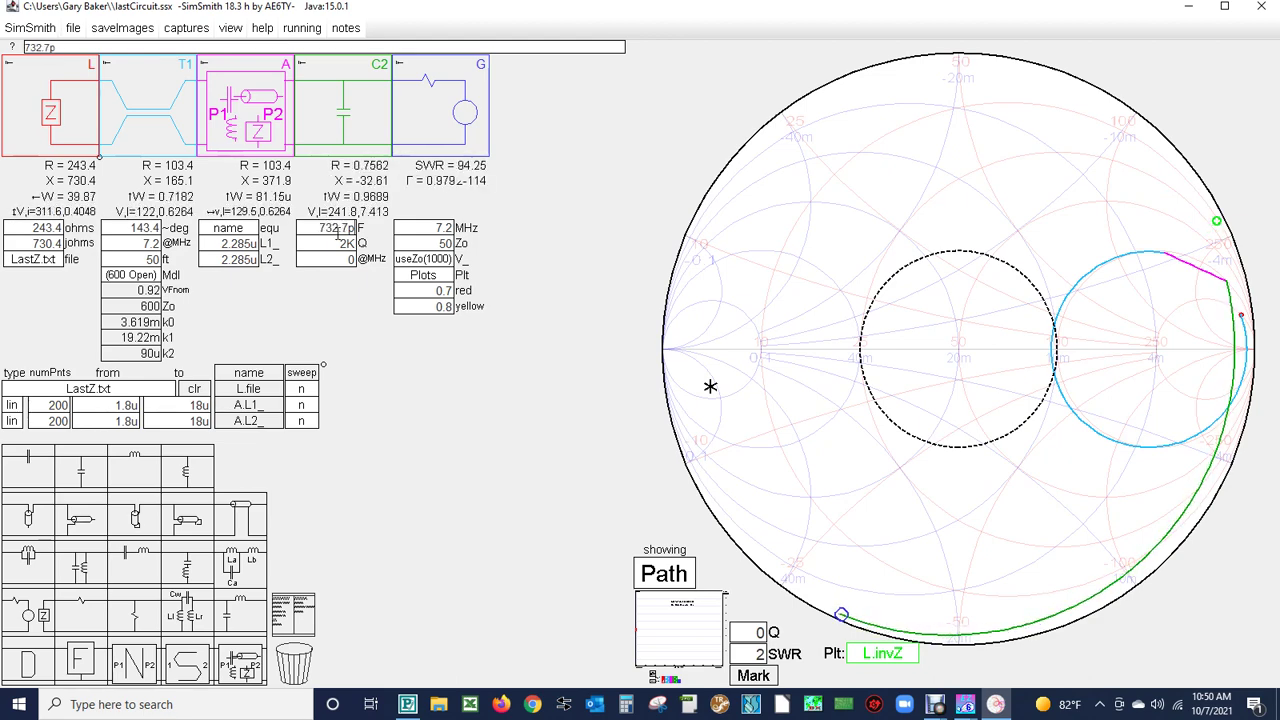
scroll(338, 230, "down", 10)
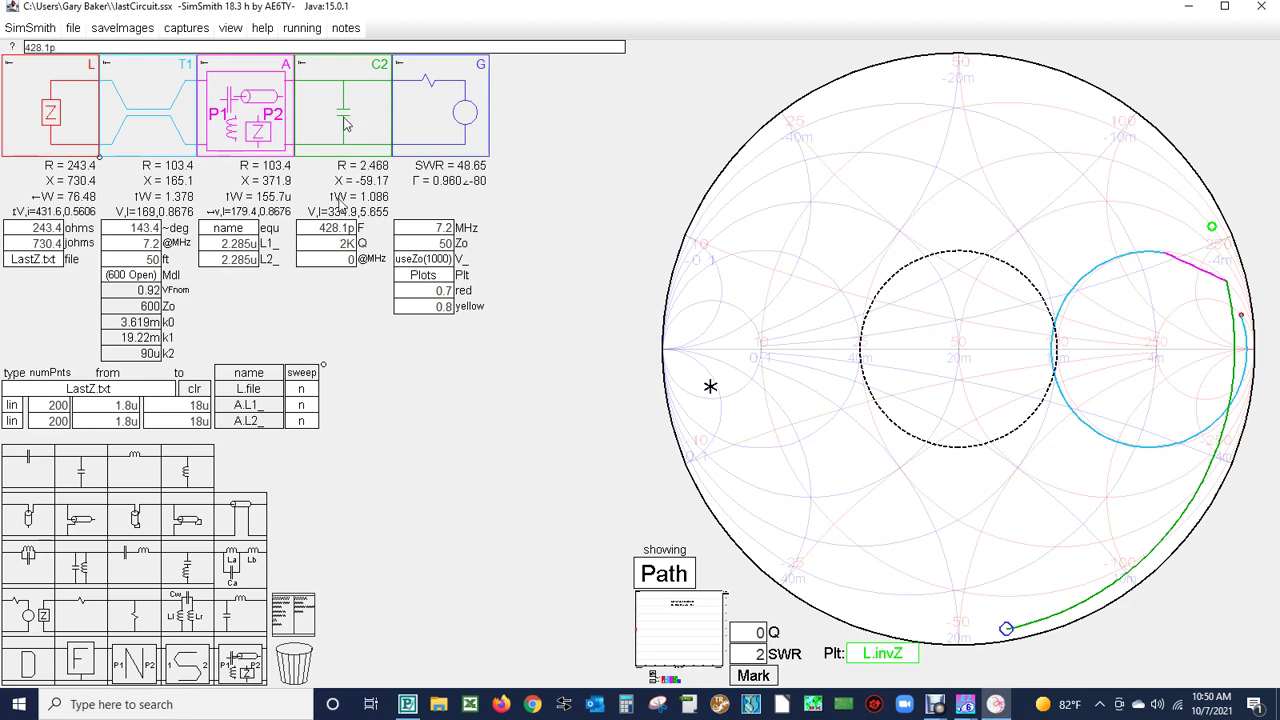
- Move C2 between T1 and tuner block A, then lower the L1/L2 inductance
left_click_drag(345, 123, 252, 112)
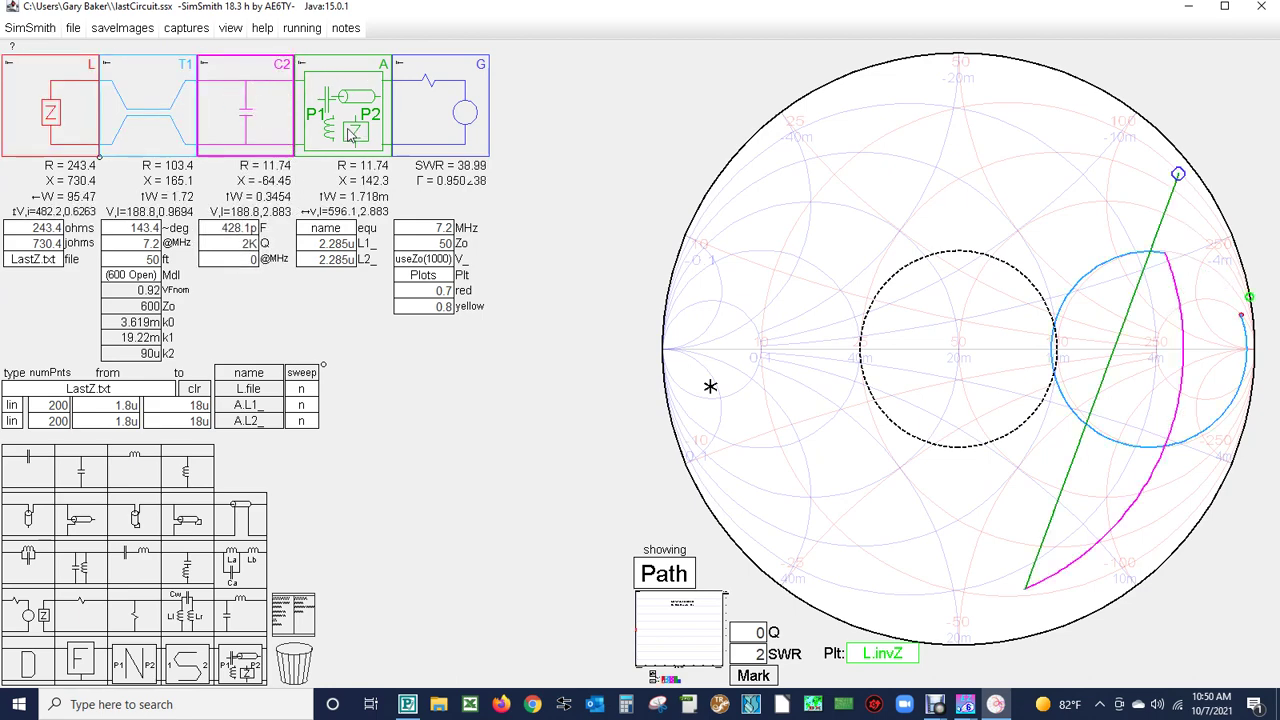
left_click(343, 260)
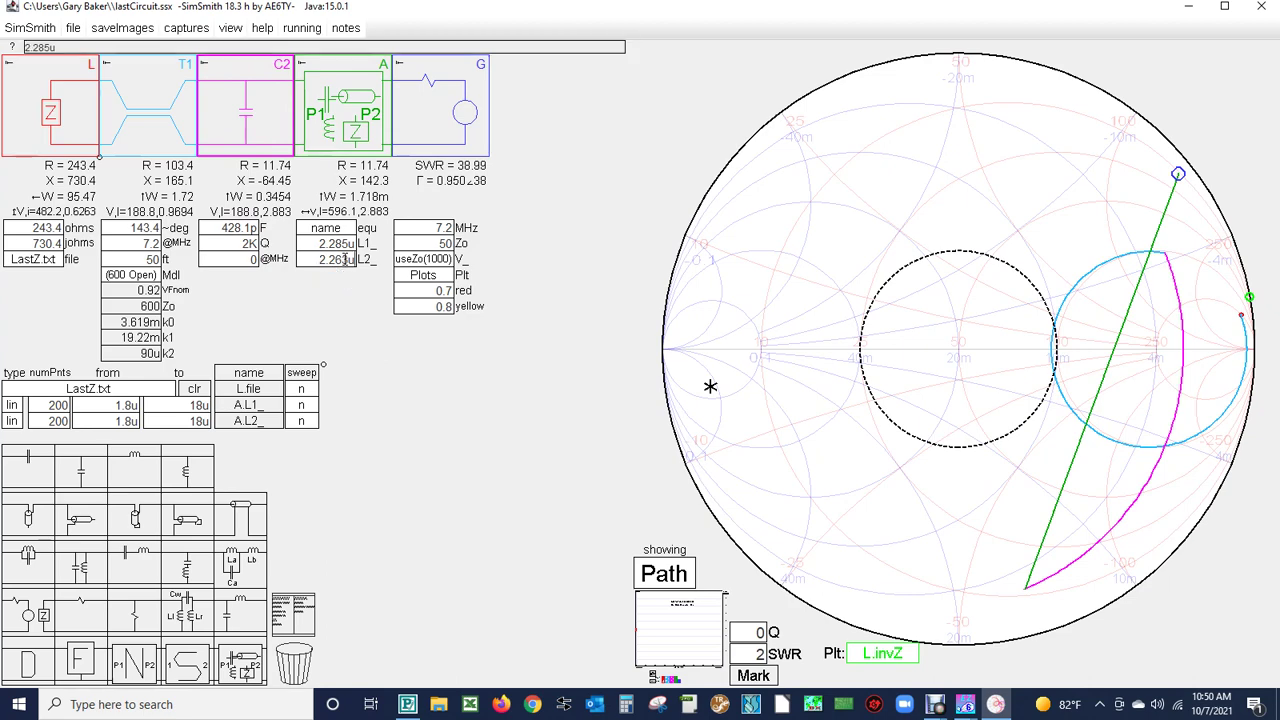
scroll(343, 260, "down", 10)
scroll(345, 259, "down", 15)
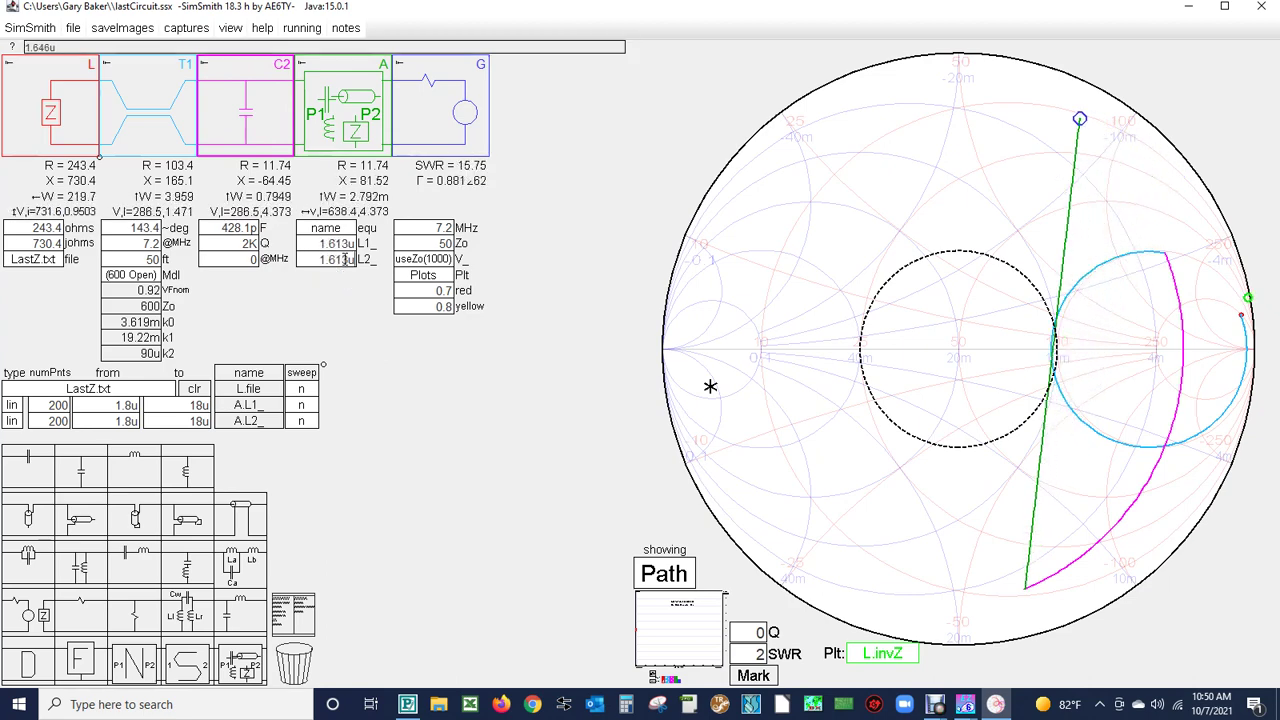
scroll(345, 259, "down", 15)
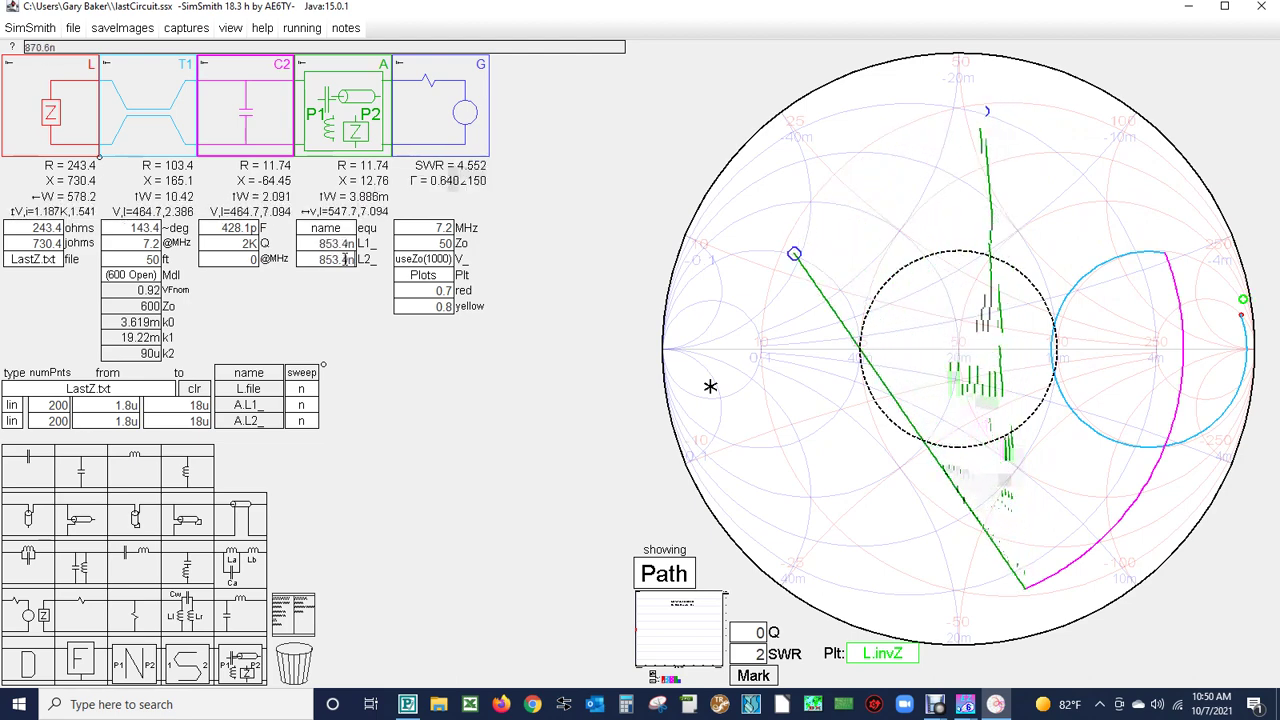
scroll(345, 259, "down", 10)
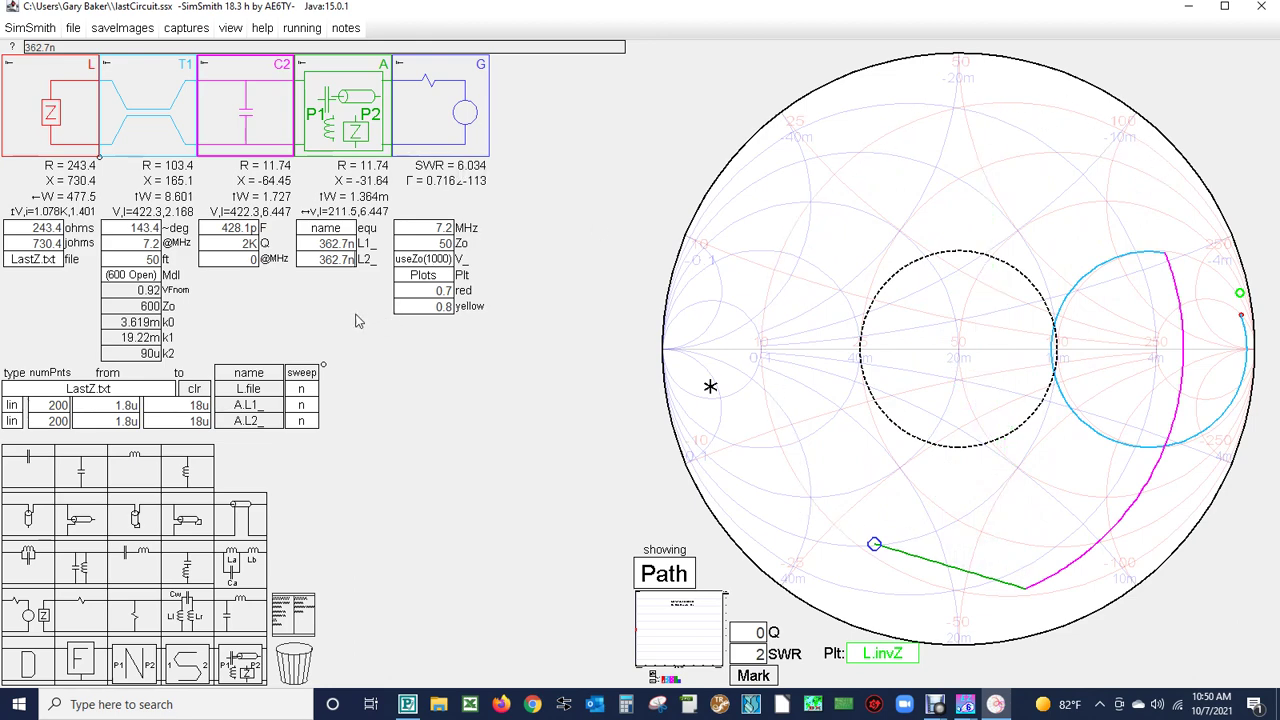
- Alternately retune C2 to 242.8p and the inductors to 1.432u for SWR about 1.06
left_click(235, 228)
scroll(247, 228, "down", 10)
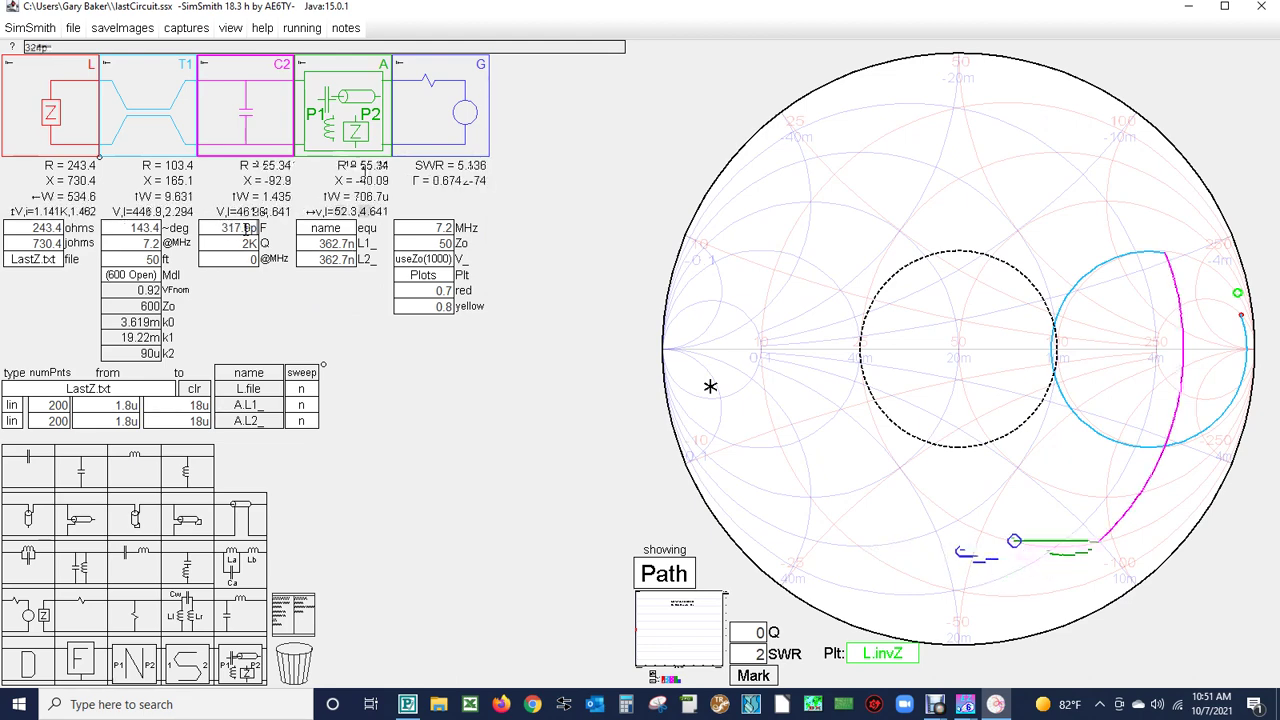
scroll(247, 228, "down", 8)
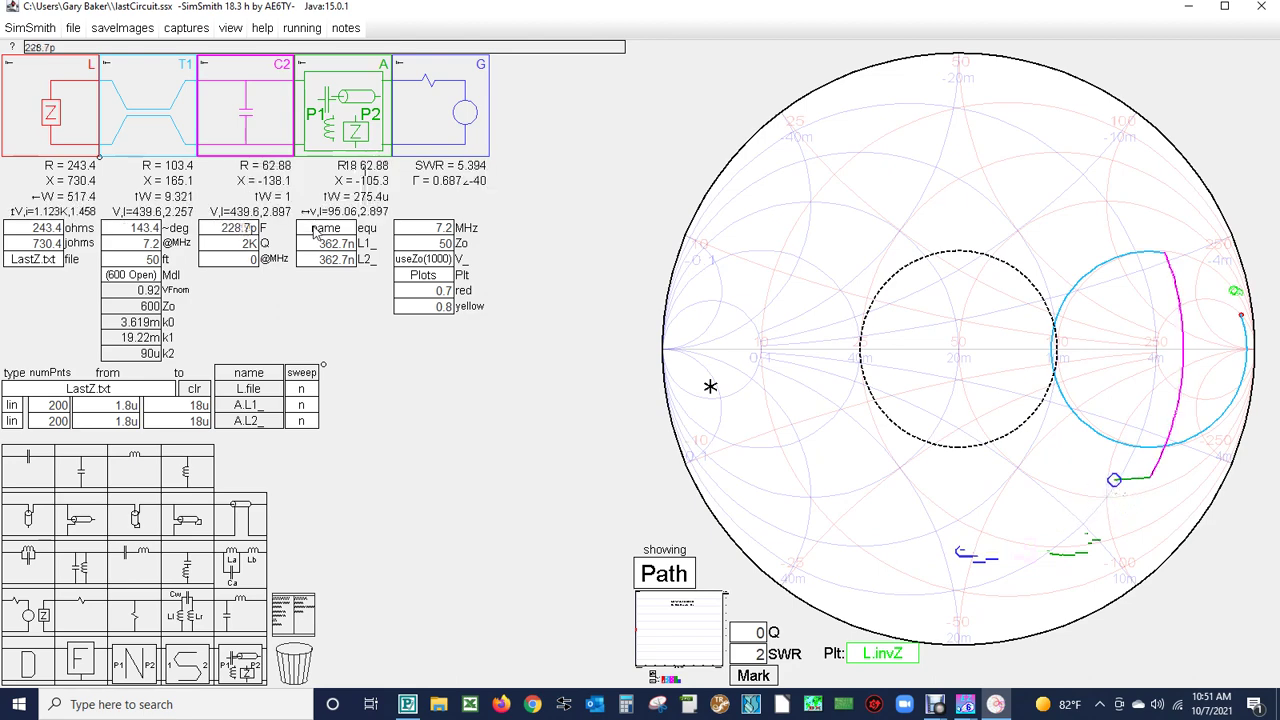
left_click(318, 260)
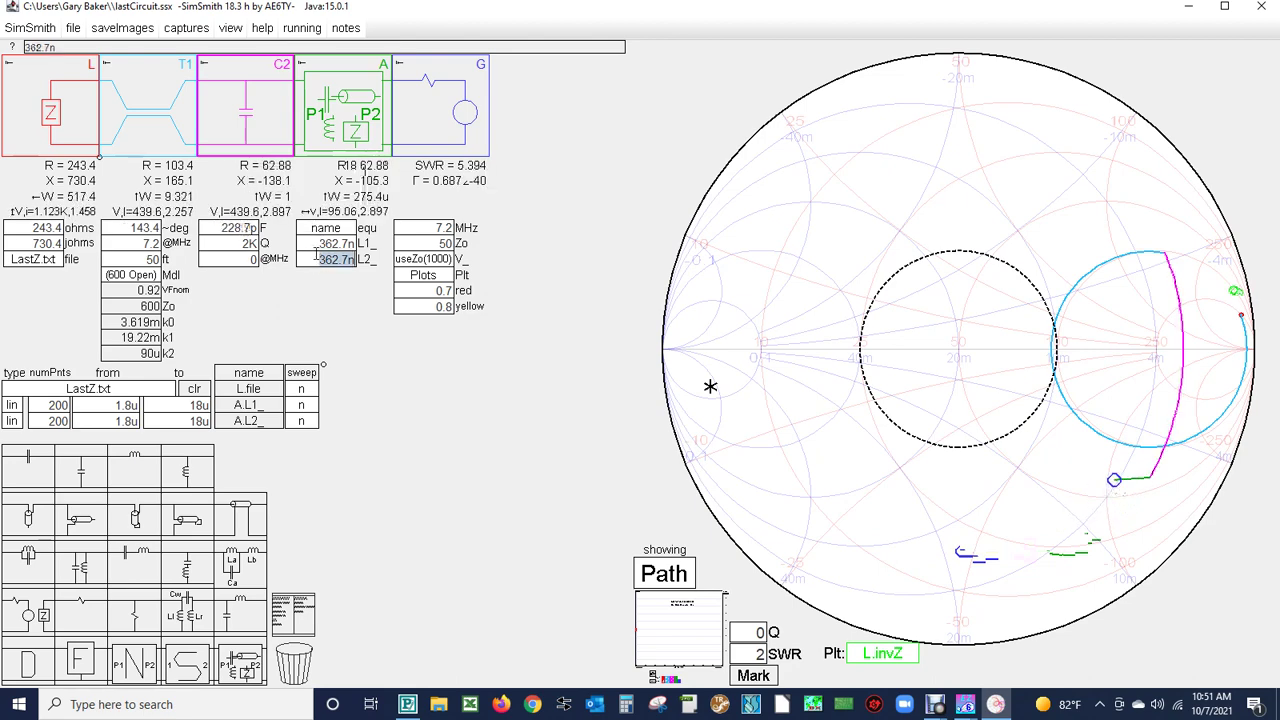
scroll(316, 255, "up", 9)
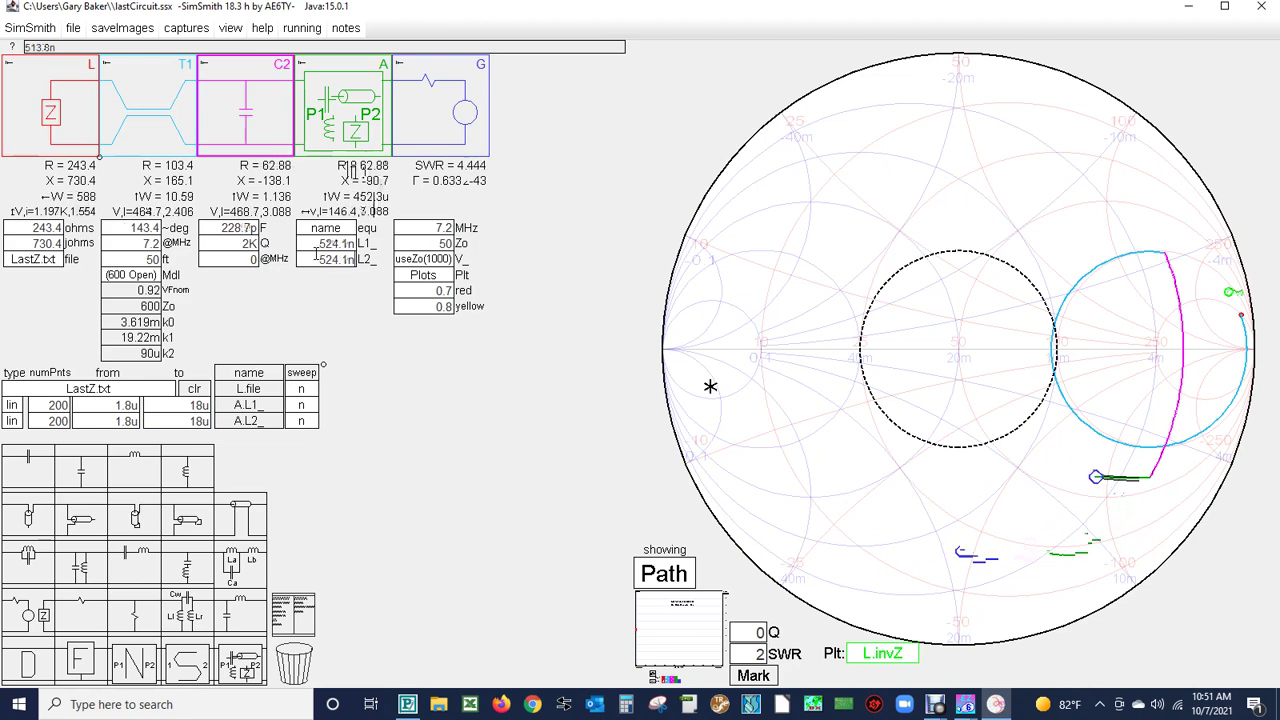
scroll(316, 255, "up", 15)
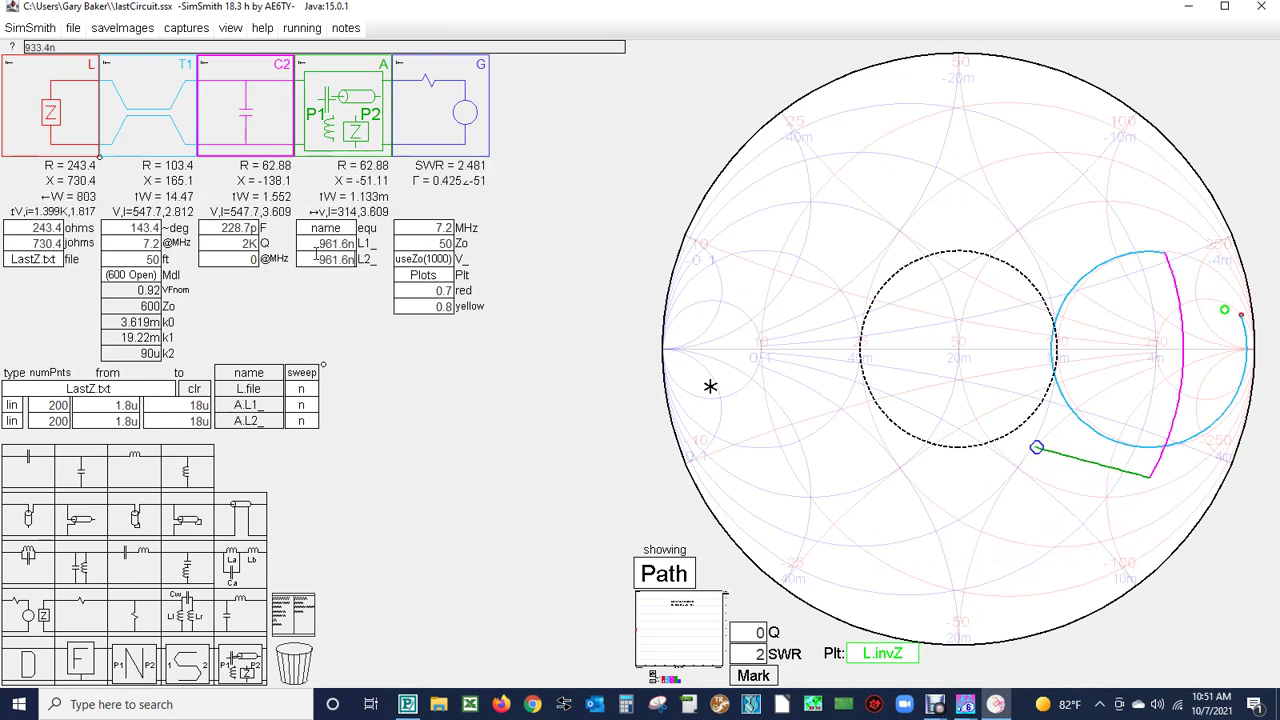
scroll(316, 255, "up", 12)
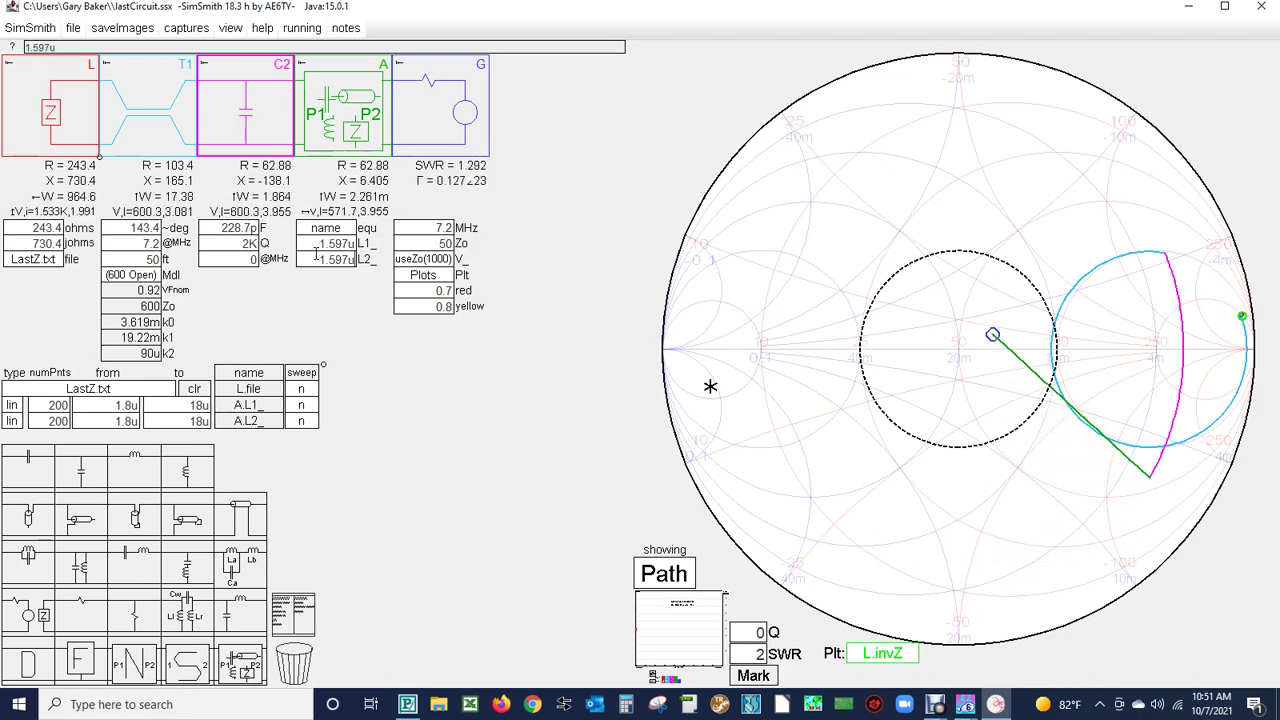
scroll(316, 255, "up", 2)
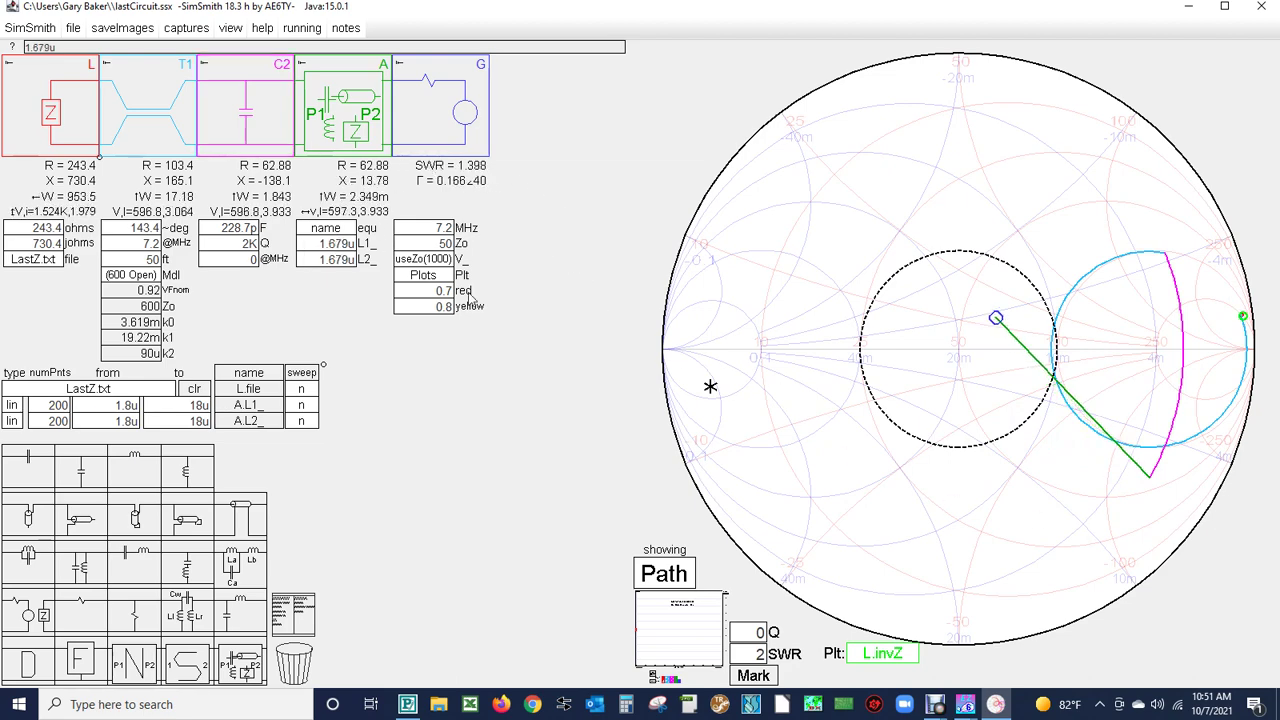
double_click(238, 228)
scroll(245, 242, "up", 5)
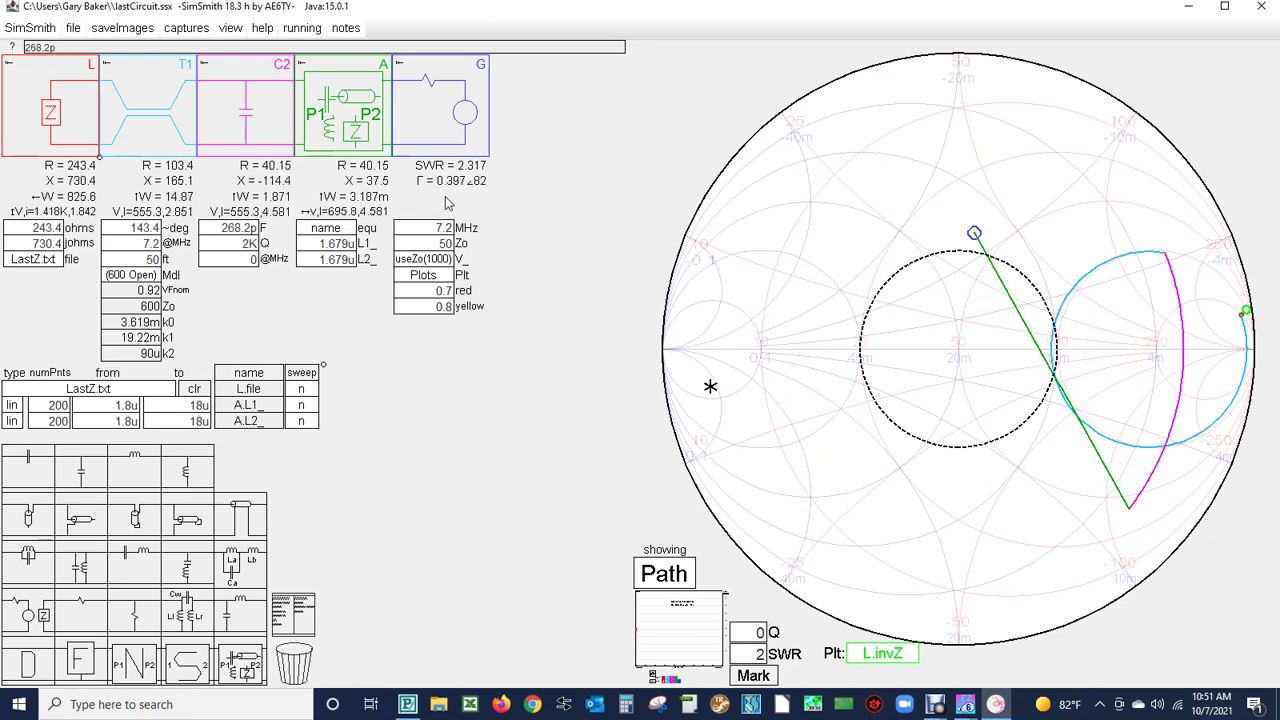
left_click(329, 261)
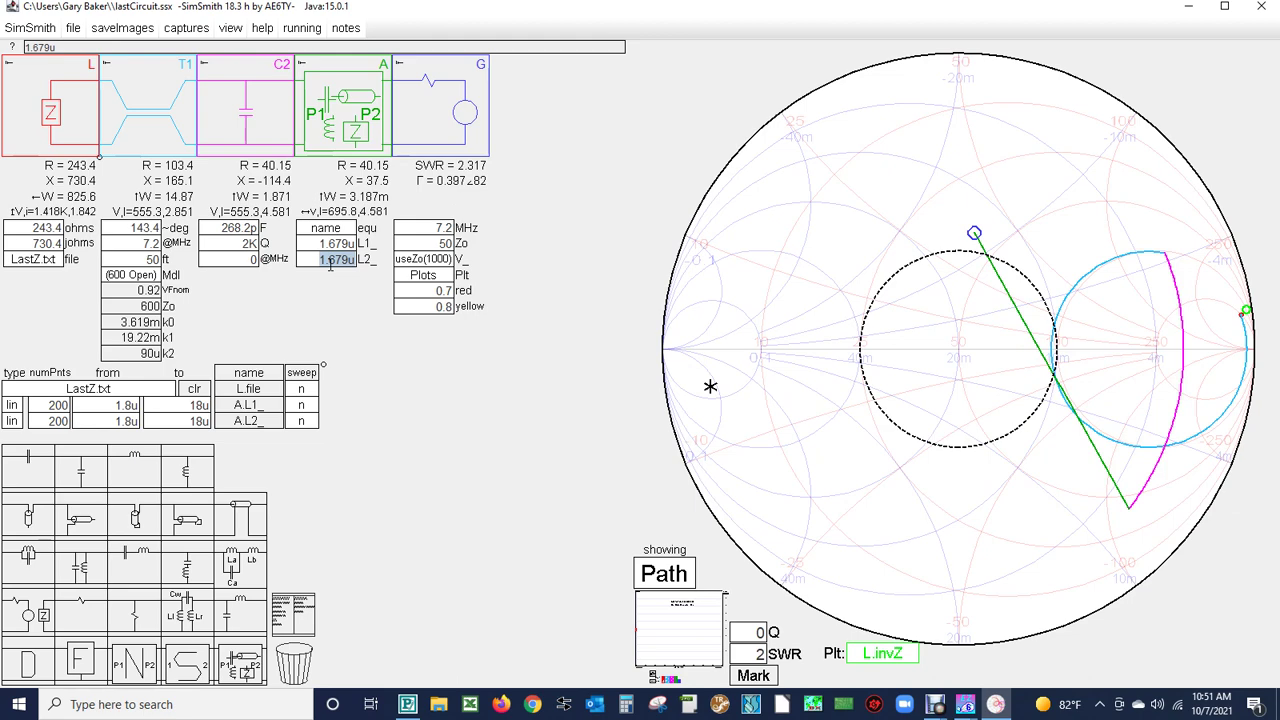
scroll(329, 262, "down", 4)
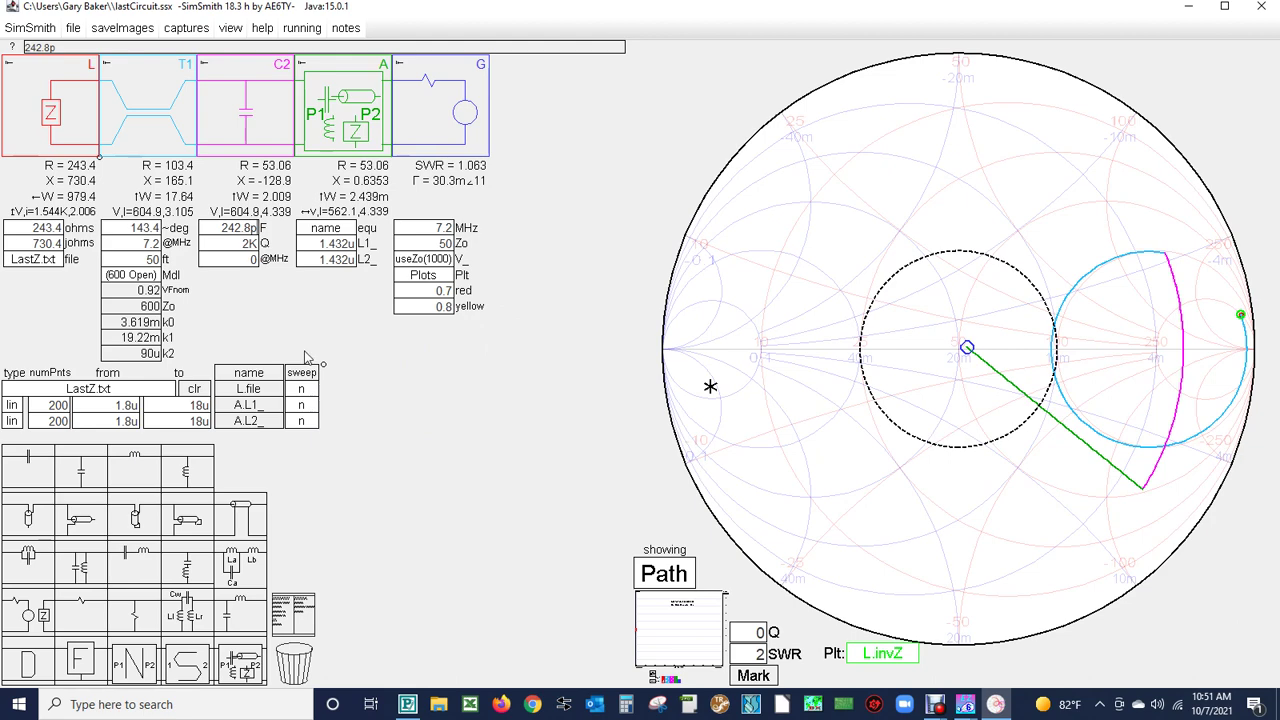
double_click(150, 259)
- Shorten the 600-ohm T1 line to 45 ft, entering the length directly; SWR rises to 4.231
scroll(427, 478, "down", 5)
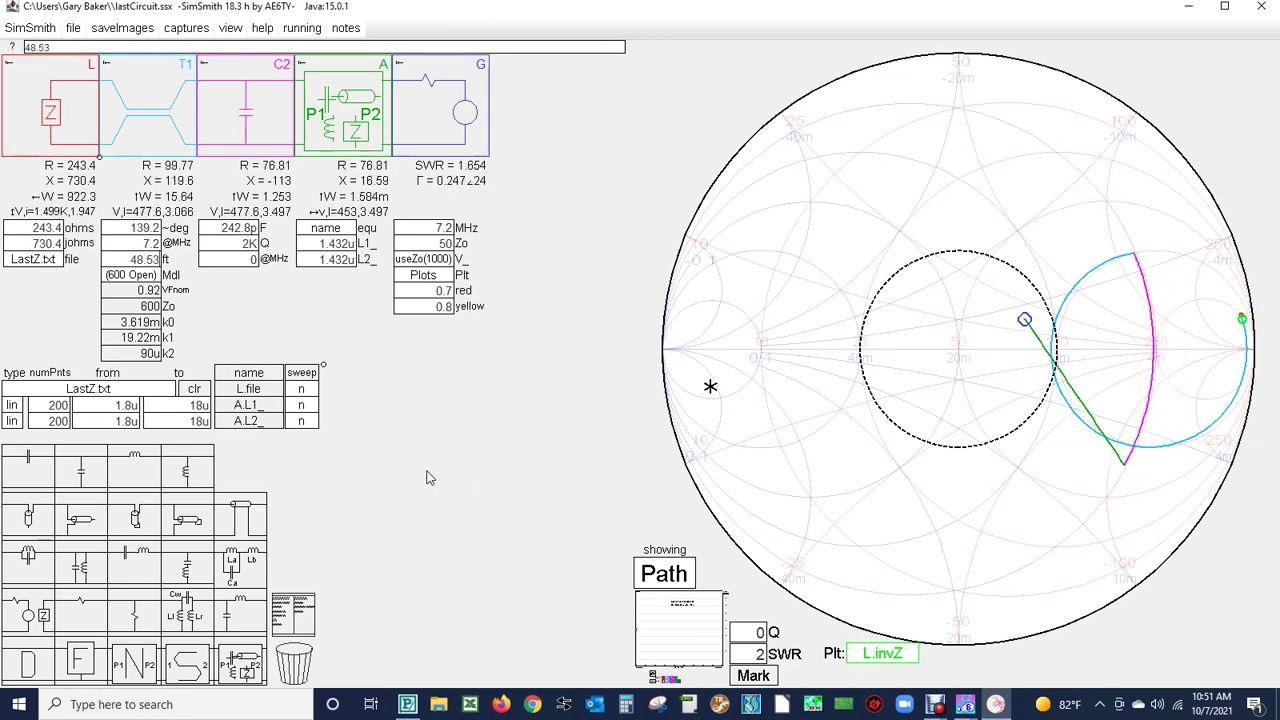
scroll(427, 478, "down", 2)
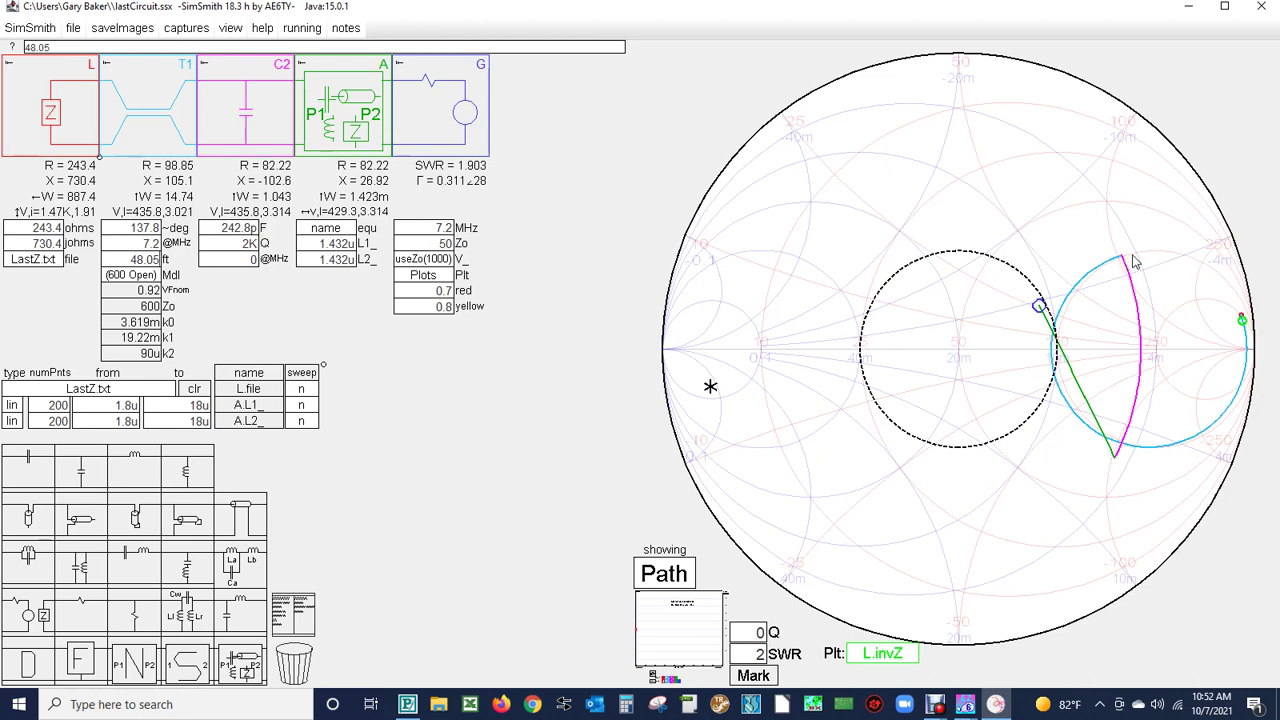
scroll(1135, 262, "down", 2)
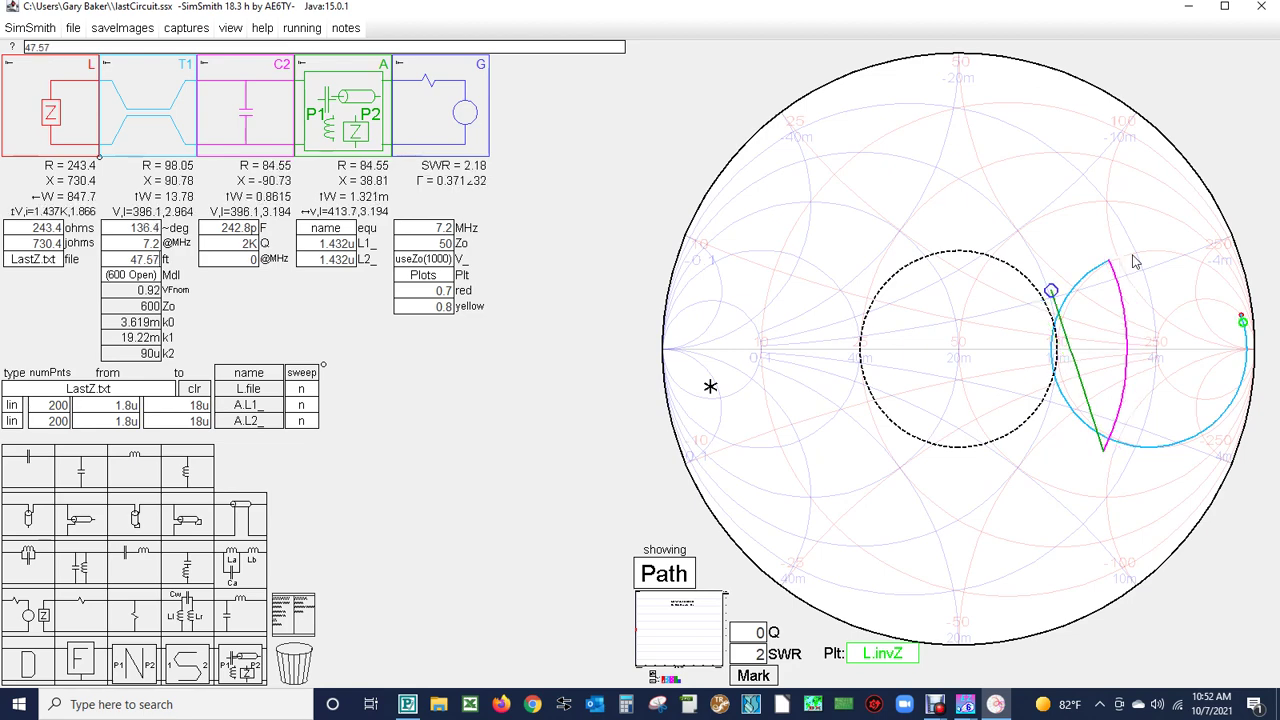
scroll(1135, 262, "down", 4)
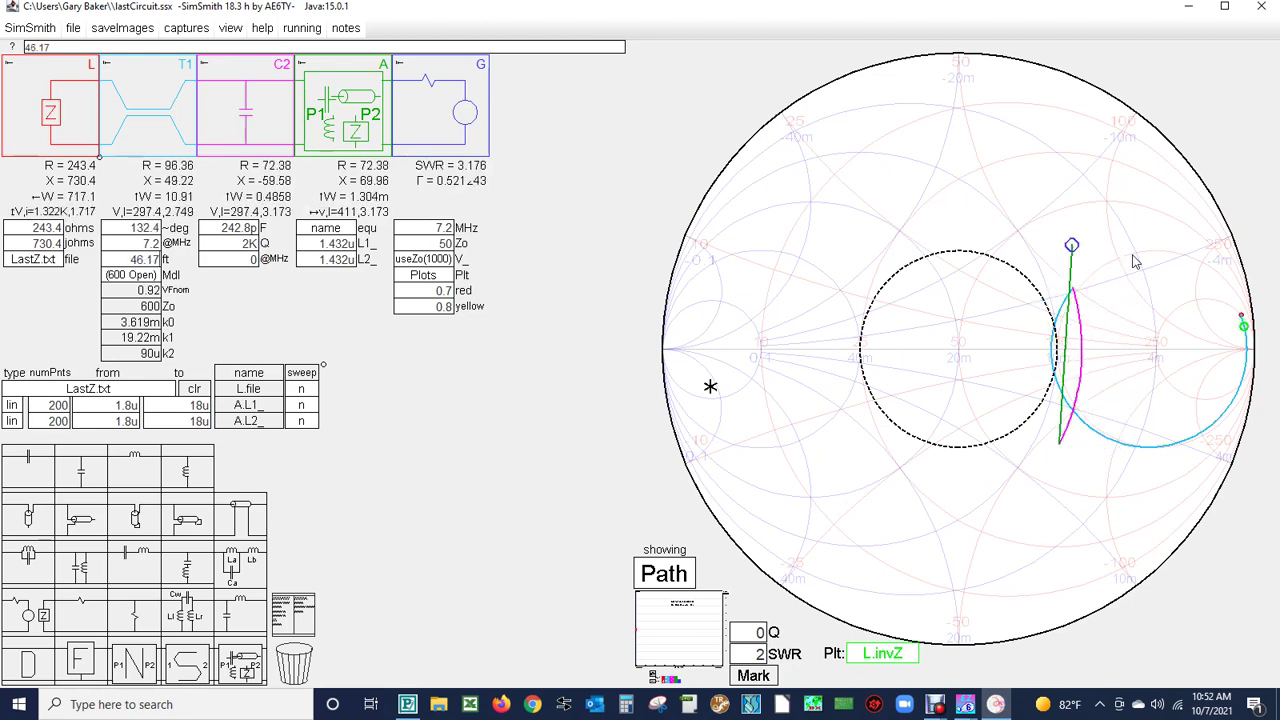
scroll(1135, 262, "down", 4)
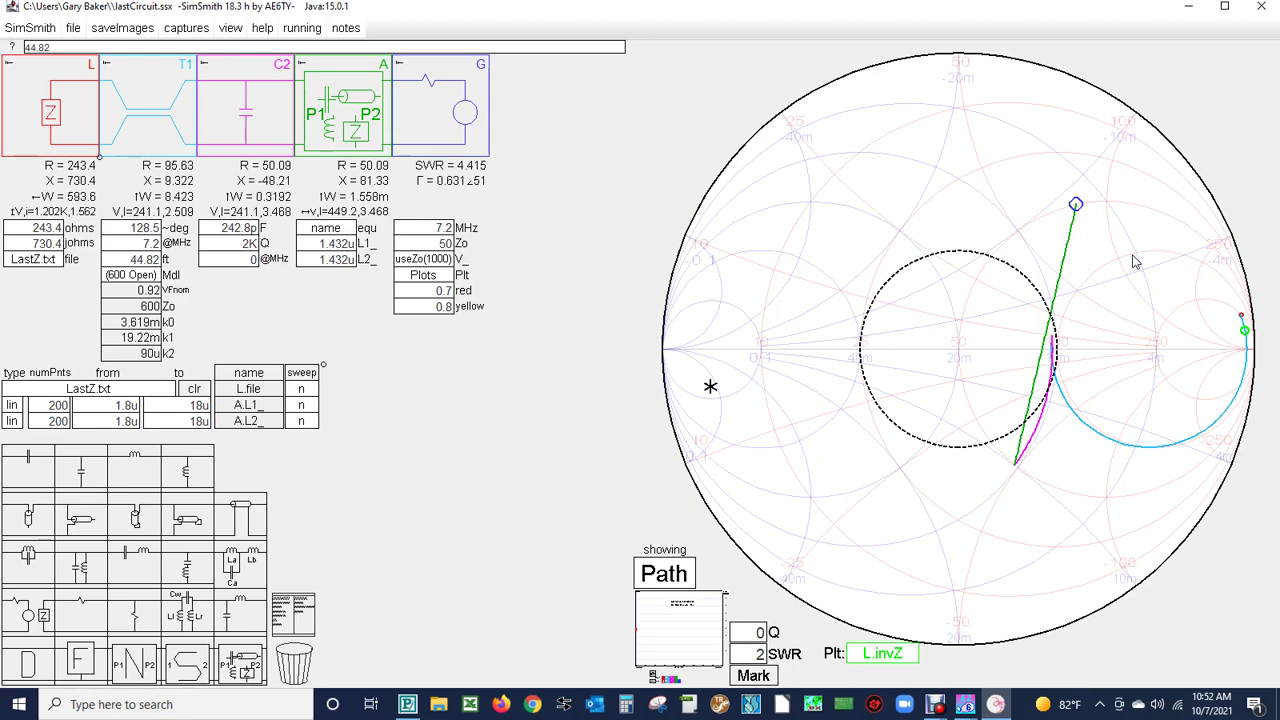
type("44")
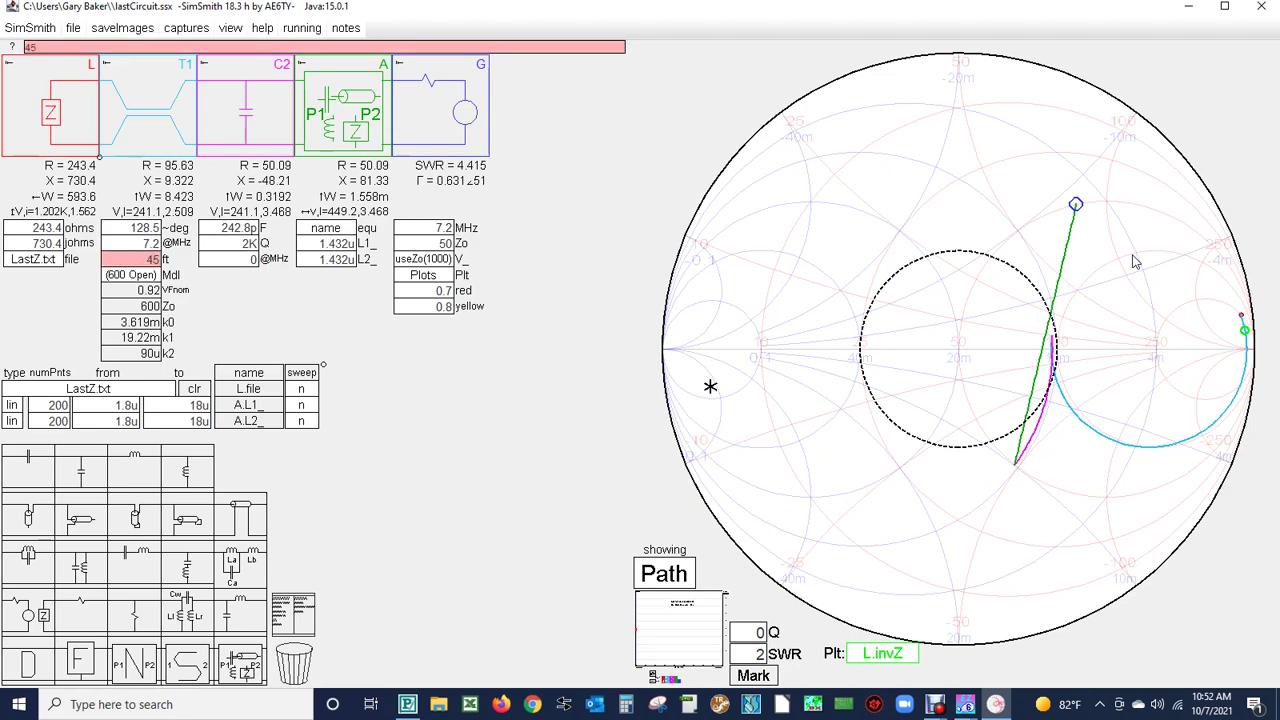
key("Return")
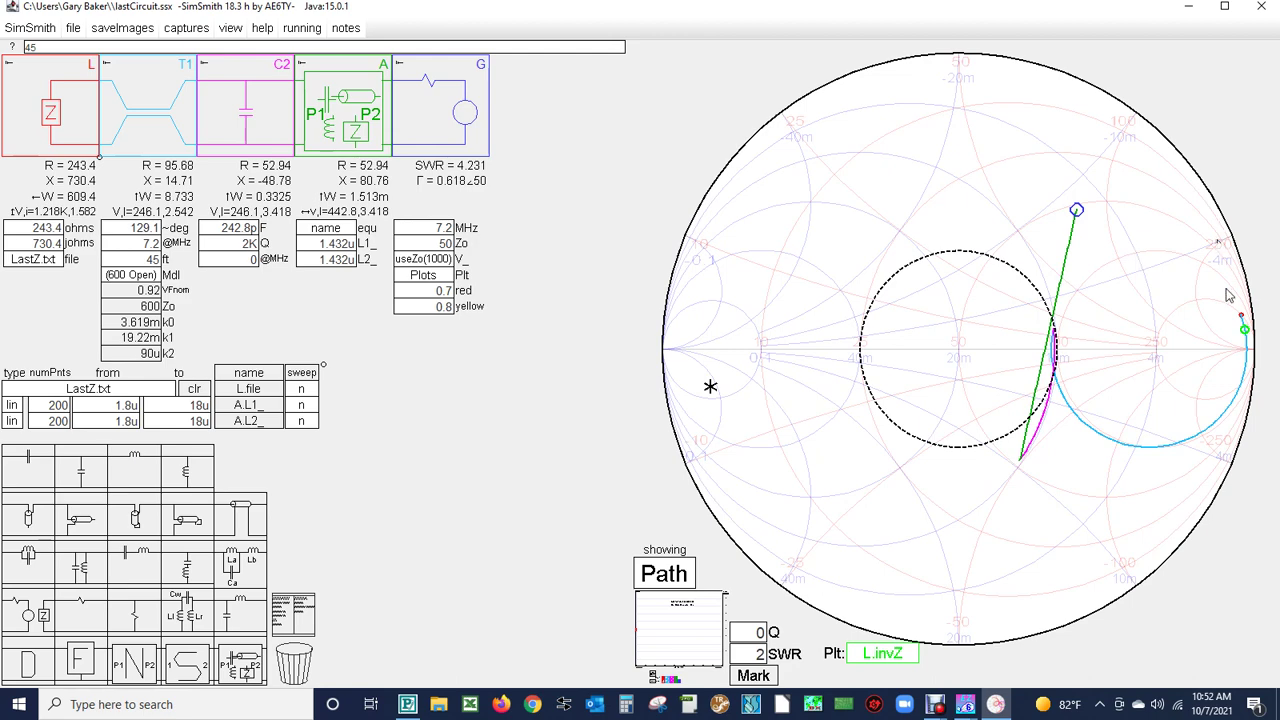
- Lower both tuner inductors to 540n and set C2 to 255.2p for SWR about 1.003
left_click(330, 258)
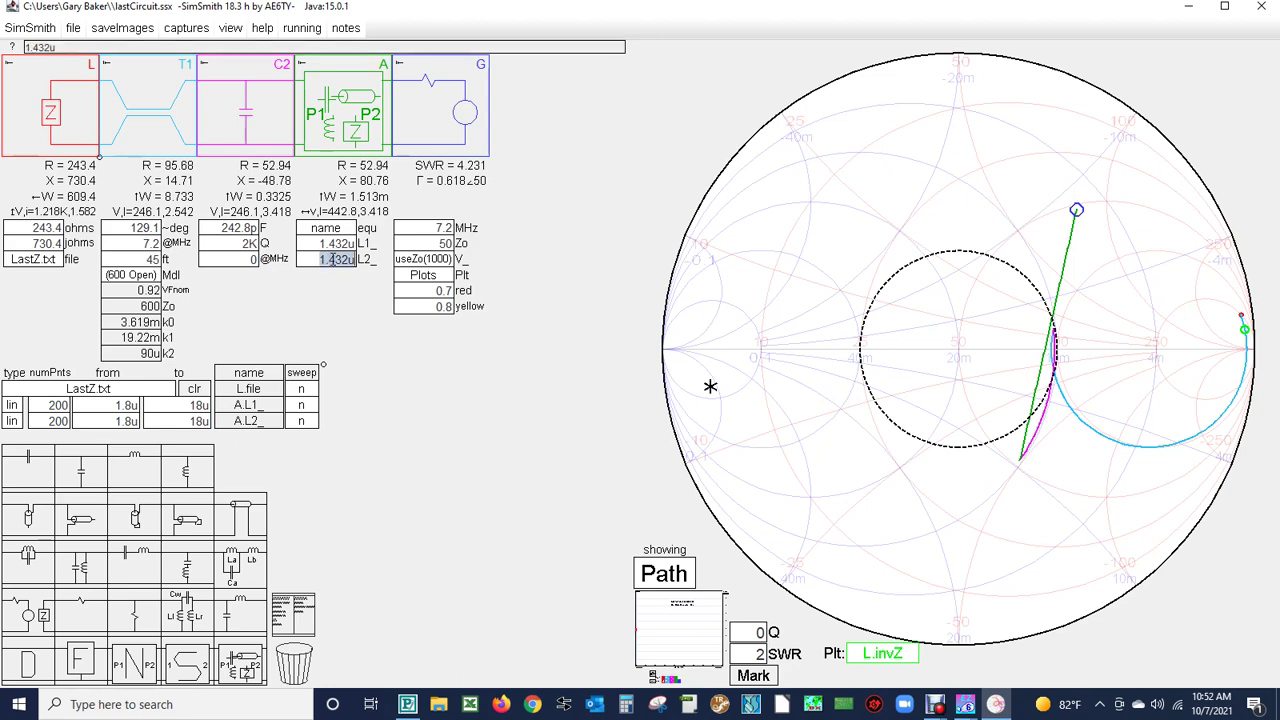
scroll(331, 258, "down", 20)
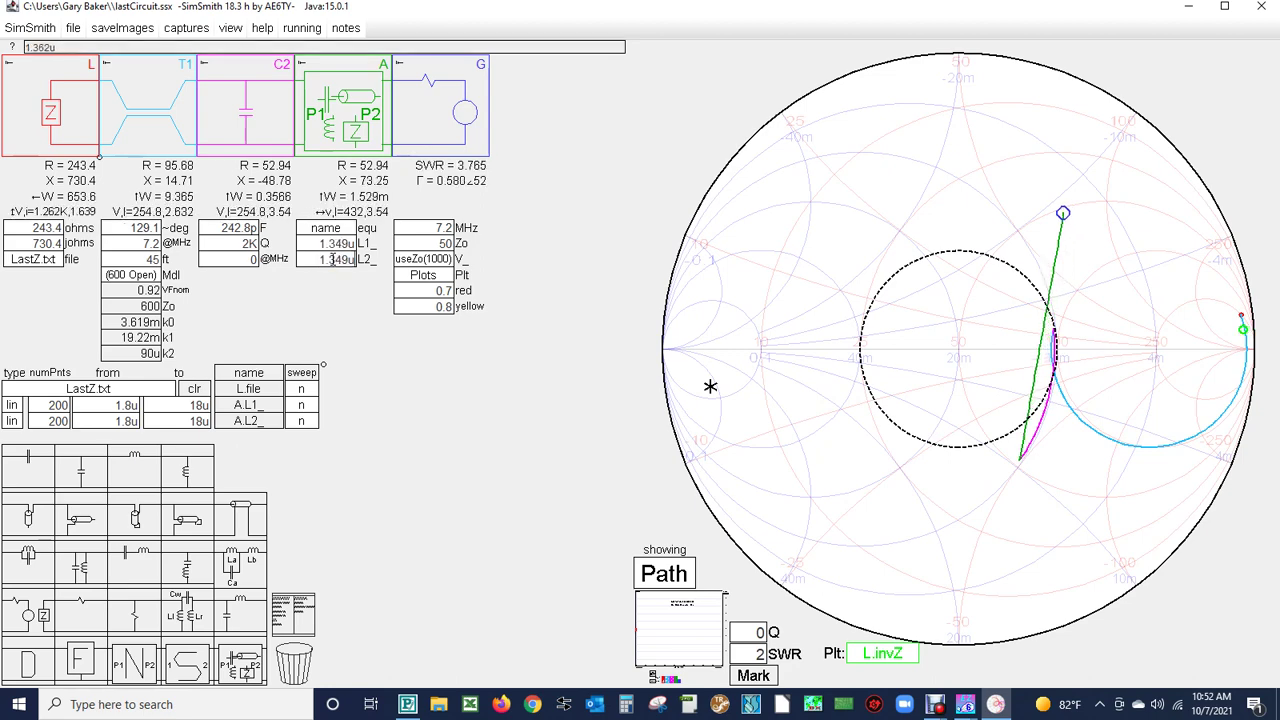
scroll(331, 258, "down", 20)
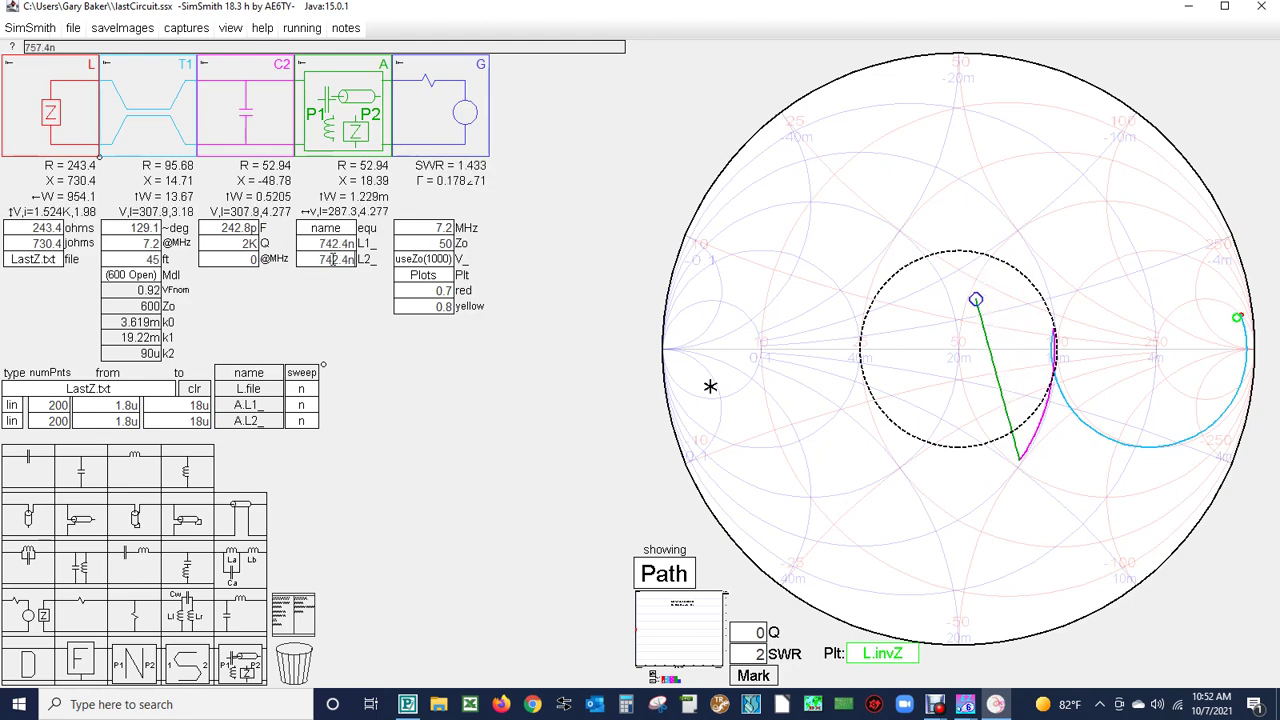
scroll(331, 258, "down", 4)
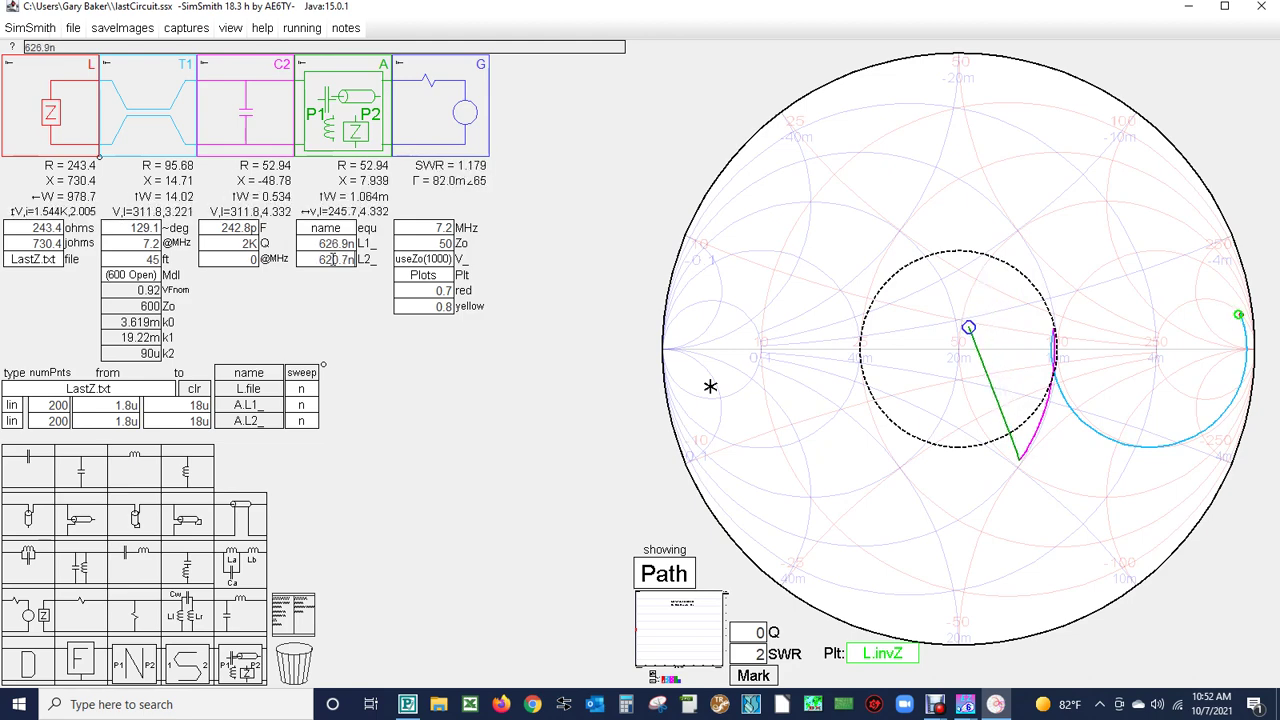
scroll(331, 258, "down", 4)
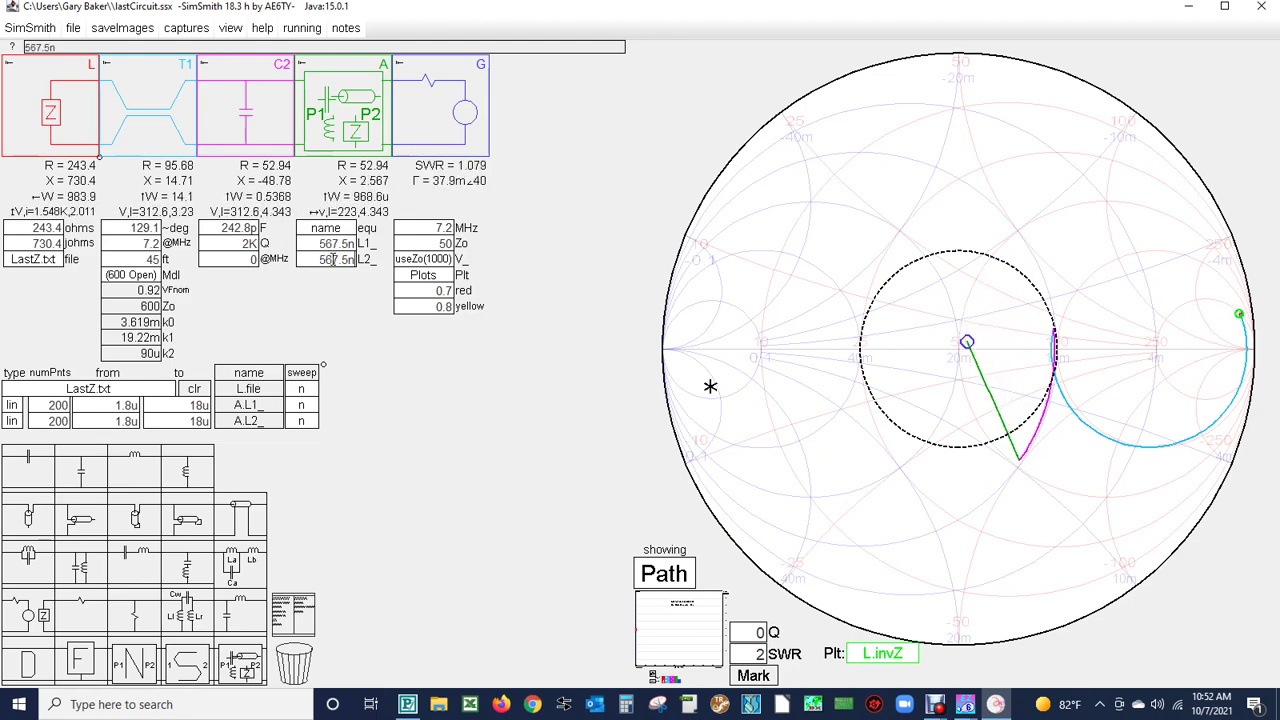
scroll(331, 258, "down", 2)
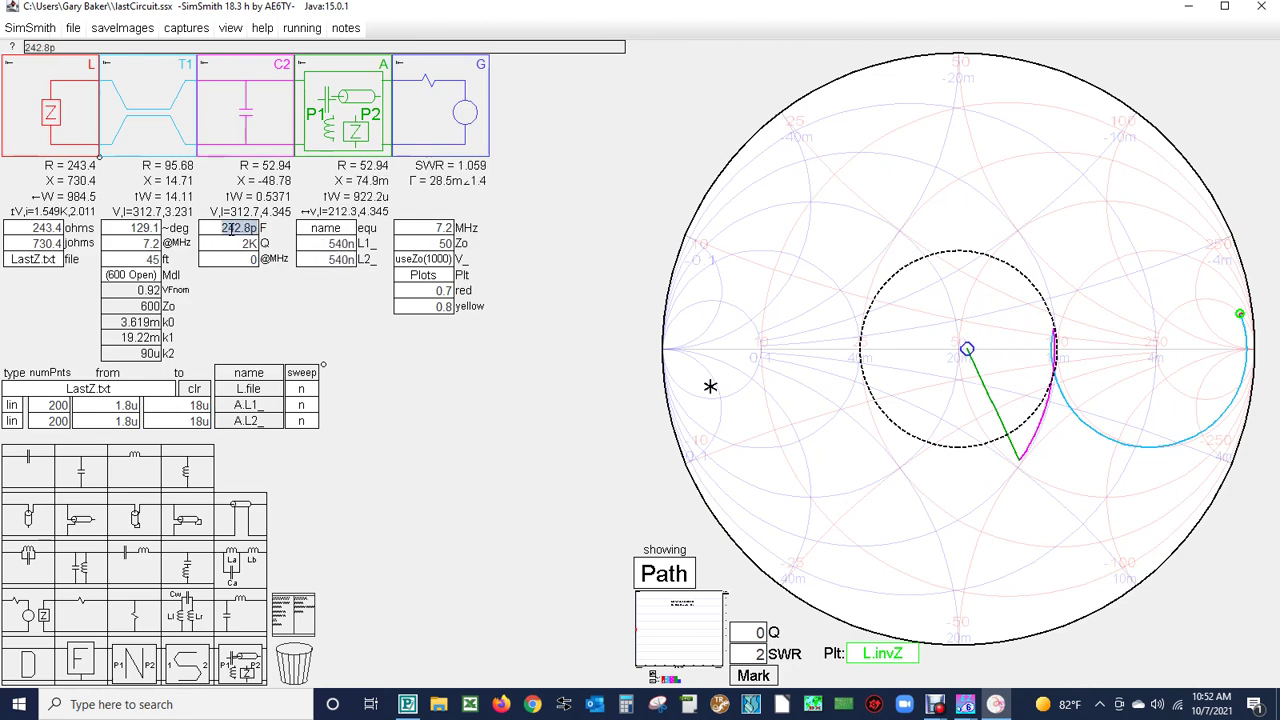
scroll(233, 228, "up", 3)
scroll(233, 228, "up", 2)
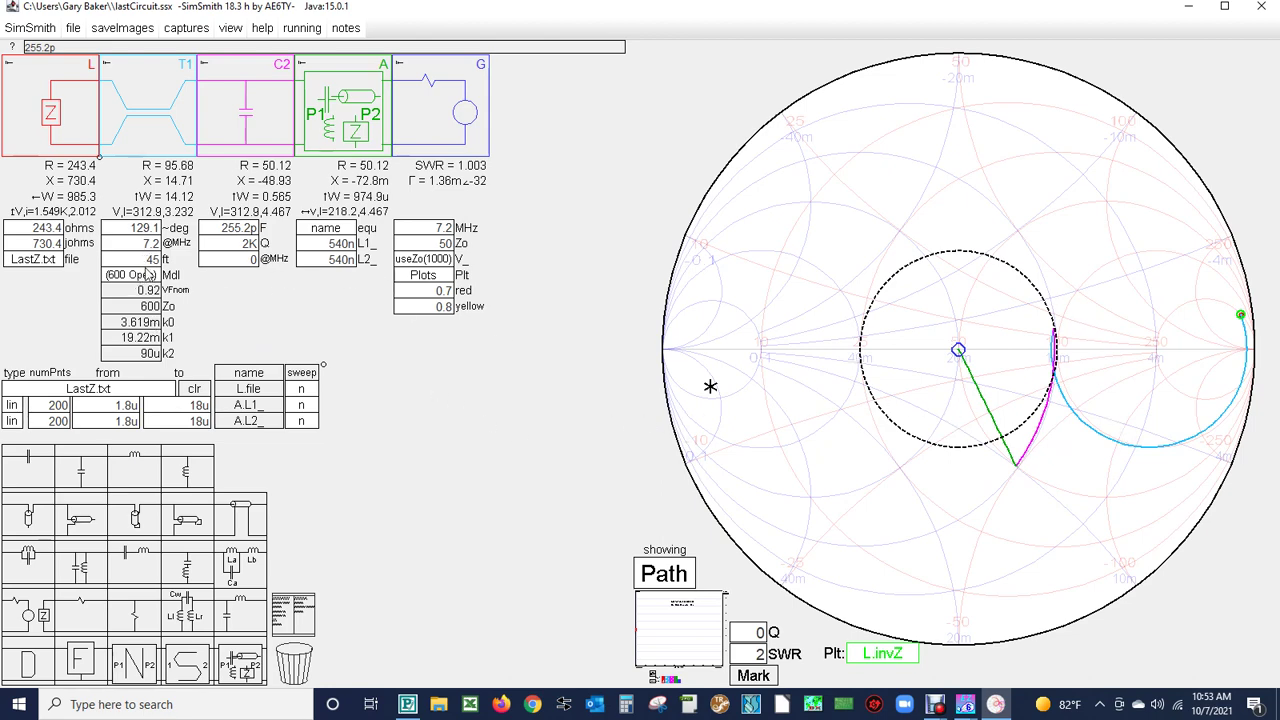
- Lengthen T1 from 45 ft to 109.1 ft and raise the tuner inductors to 633.2n
left_click(152, 259)
scroll(147, 275, "up", 10)
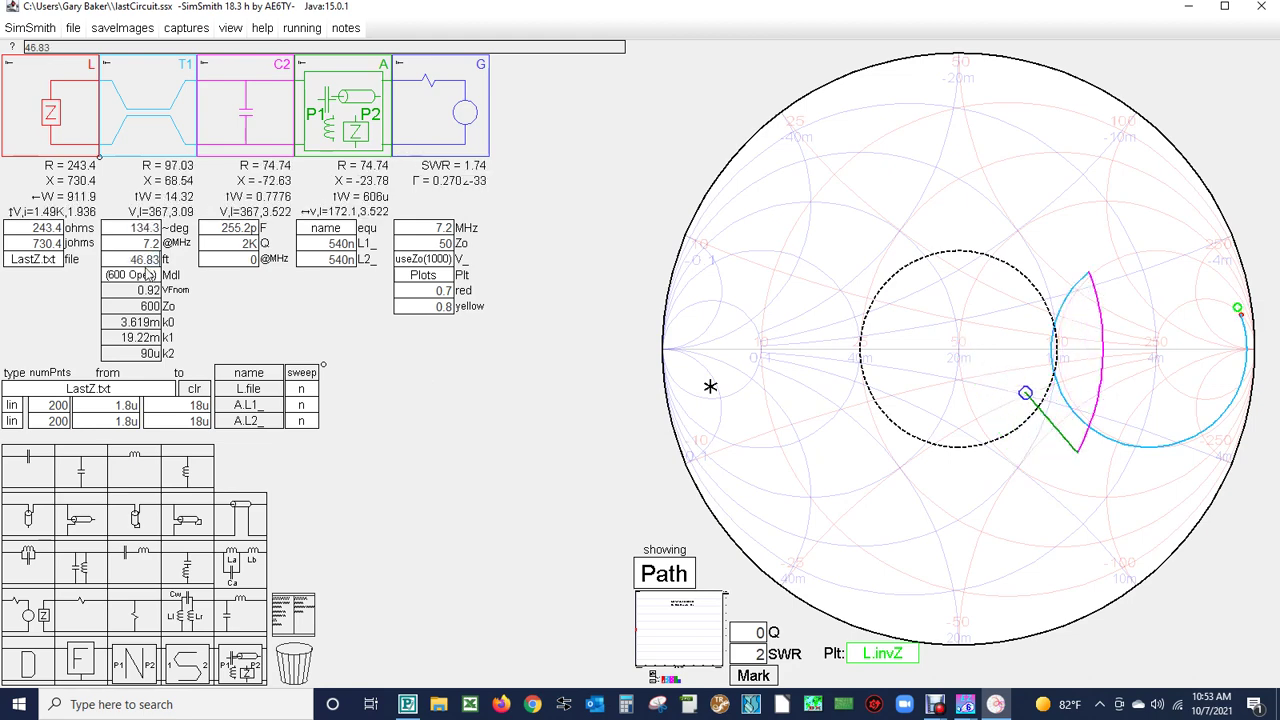
scroll(147, 275, "up", 9)
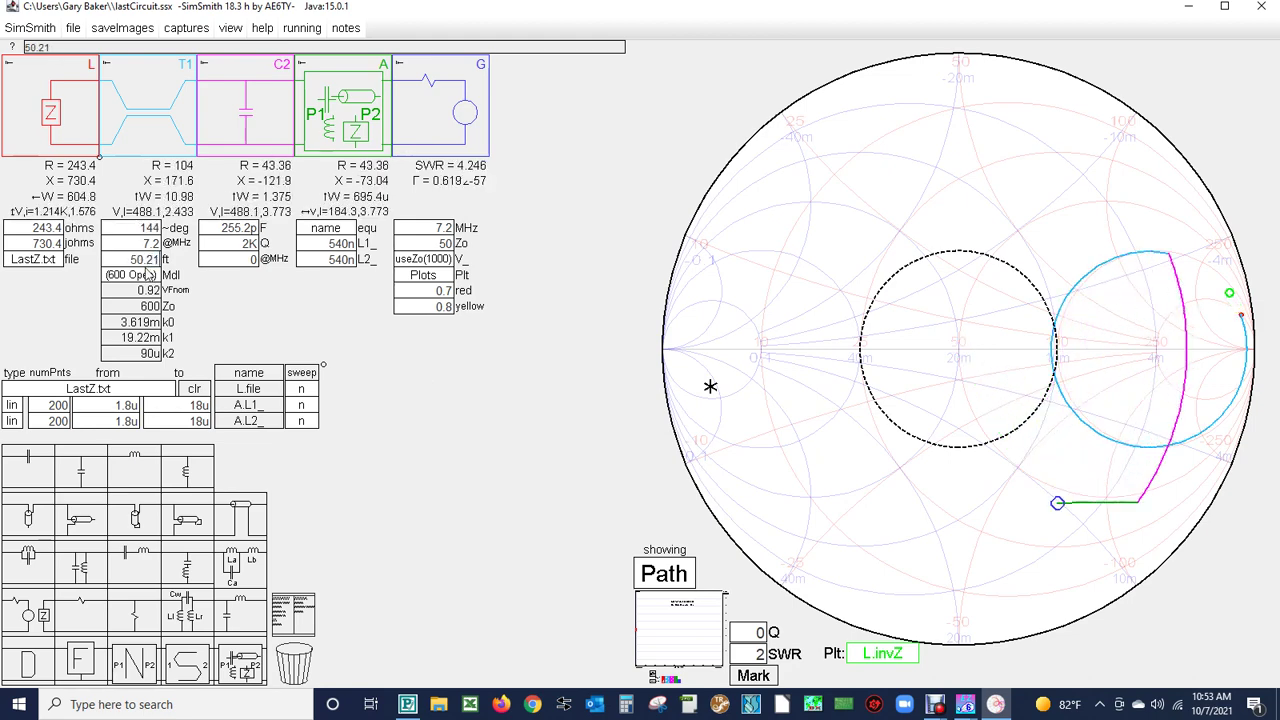
scroll(147, 275, "up", 8)
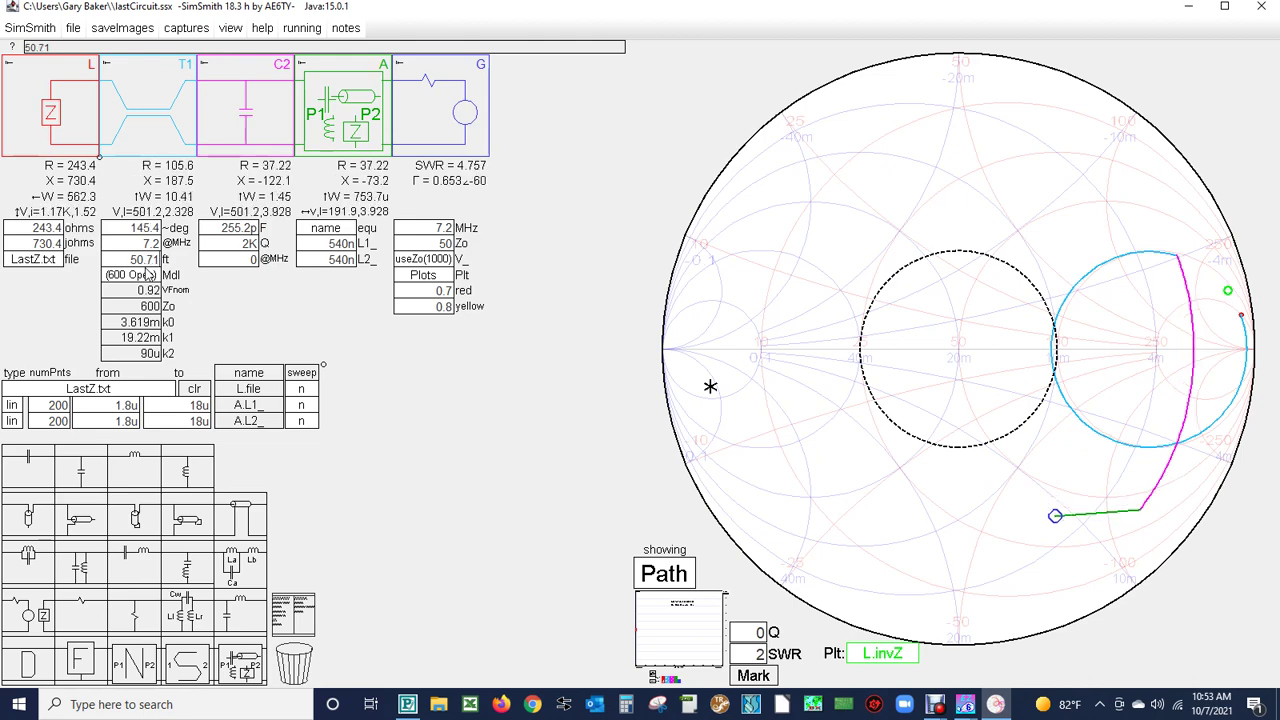
scroll(147, 275, "up", 13)
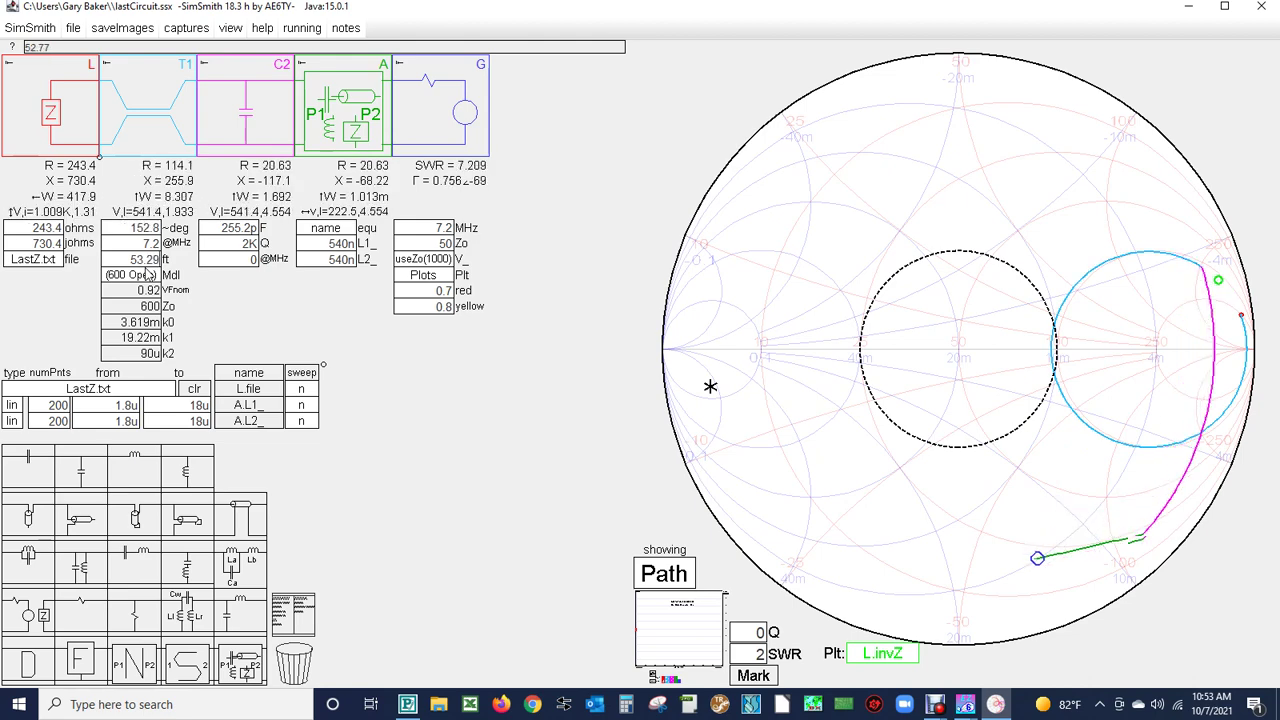
scroll(147, 275, "up", 3)
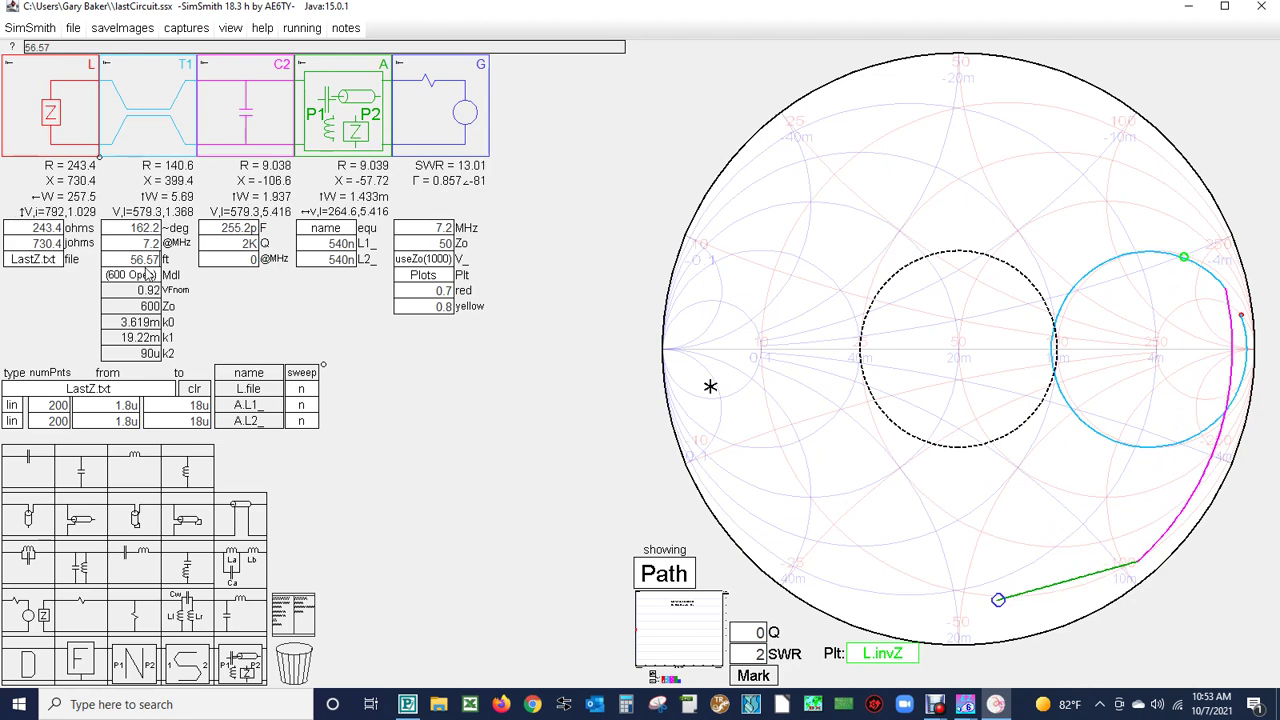
scroll(147, 275, "up", 20)
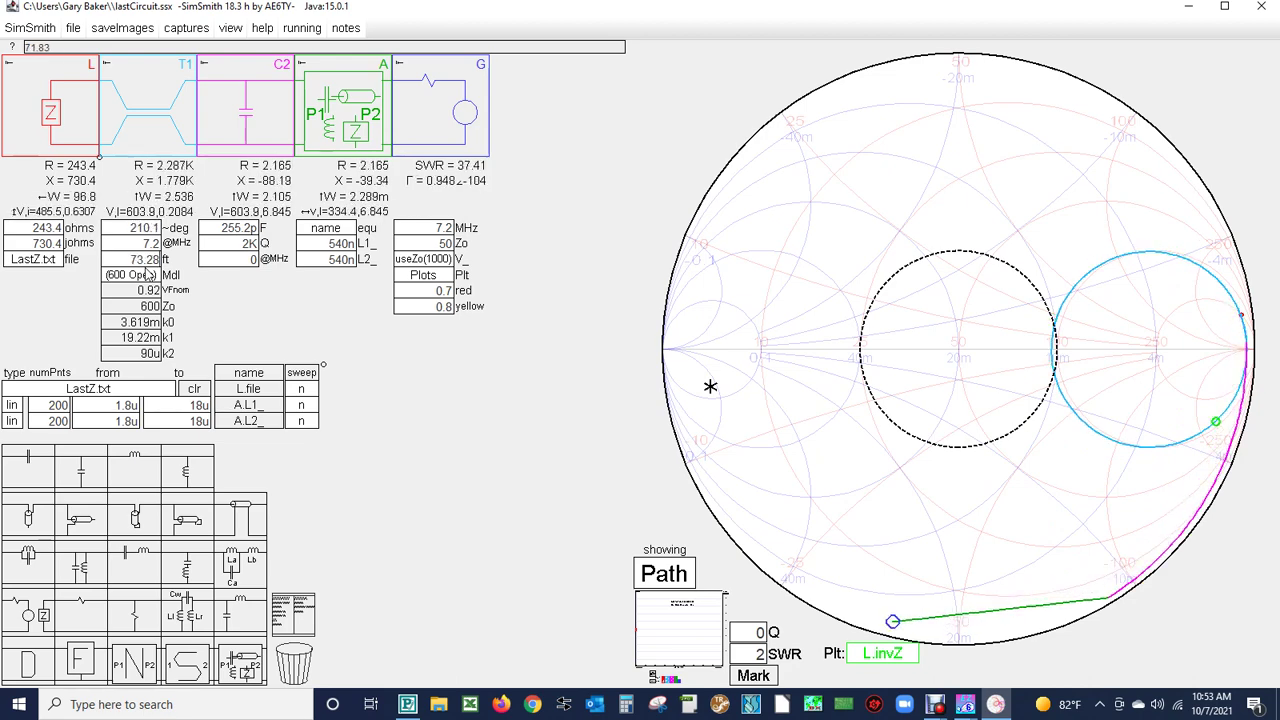
scroll(147, 275, "up", 20)
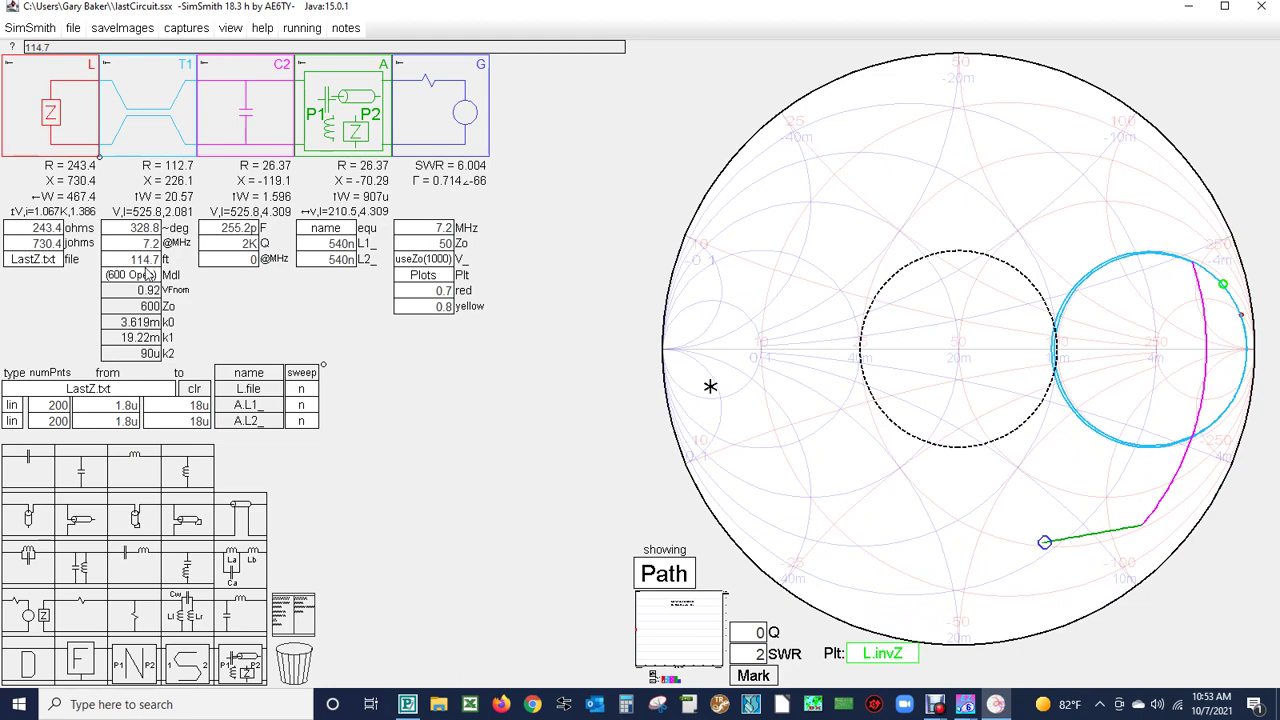
scroll(147, 275, "down", 2)
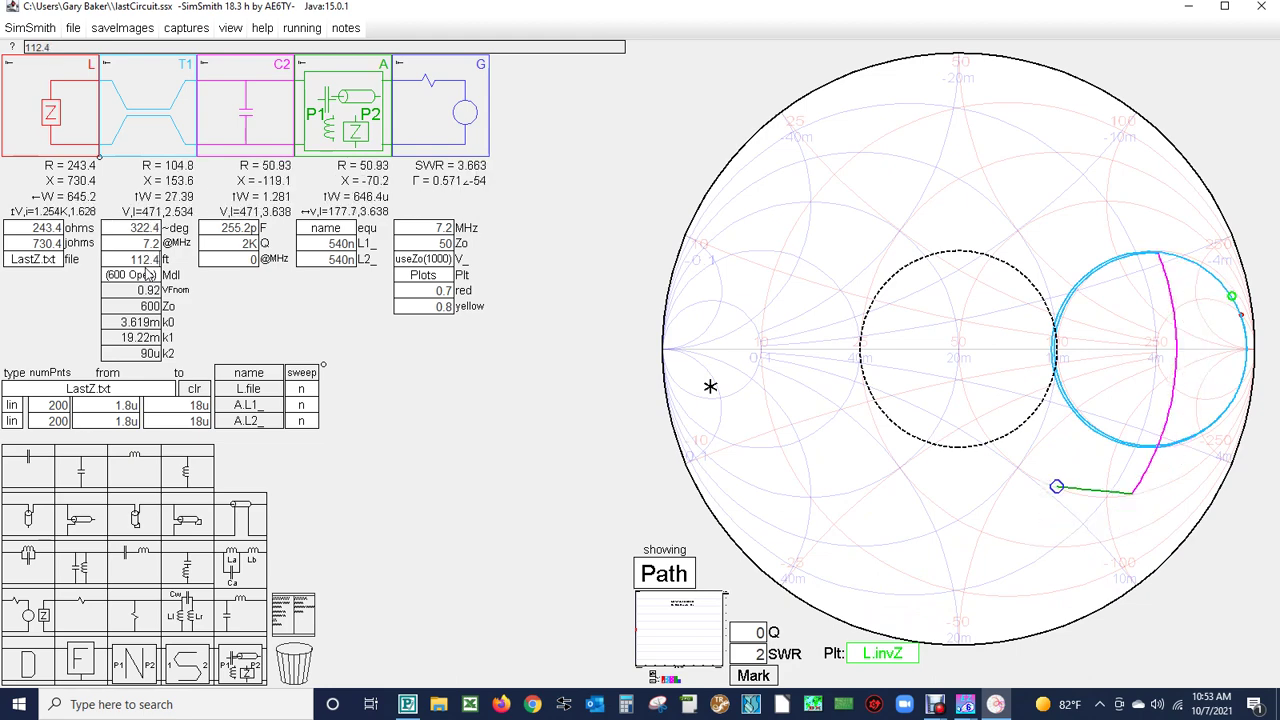
scroll(147, 273, "down", 3)
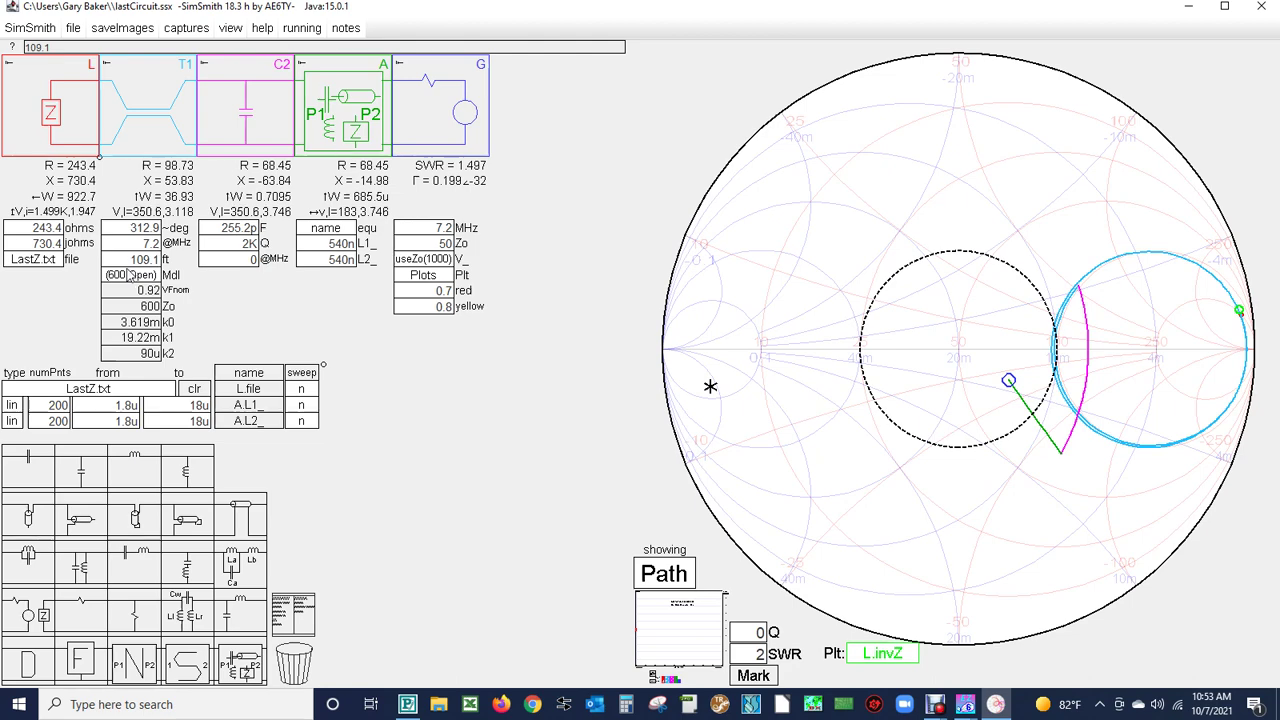
left_click(339, 261)
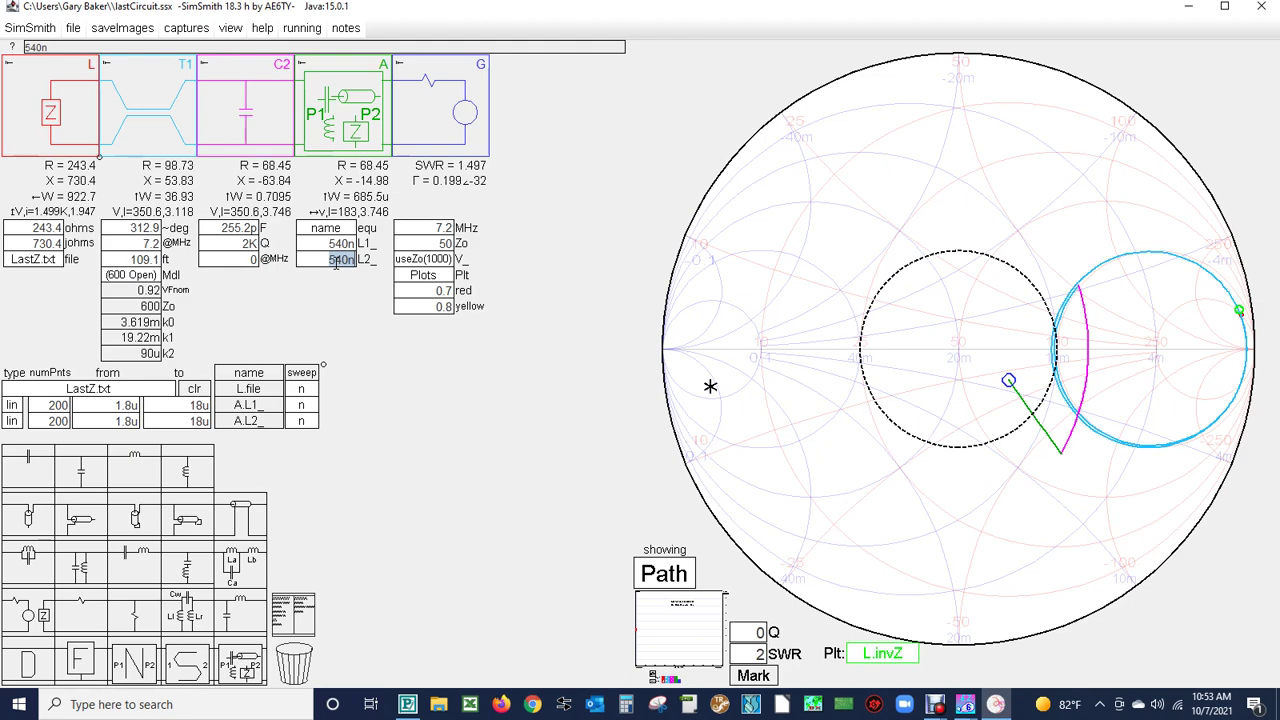
scroll(337, 261, "up", 10)
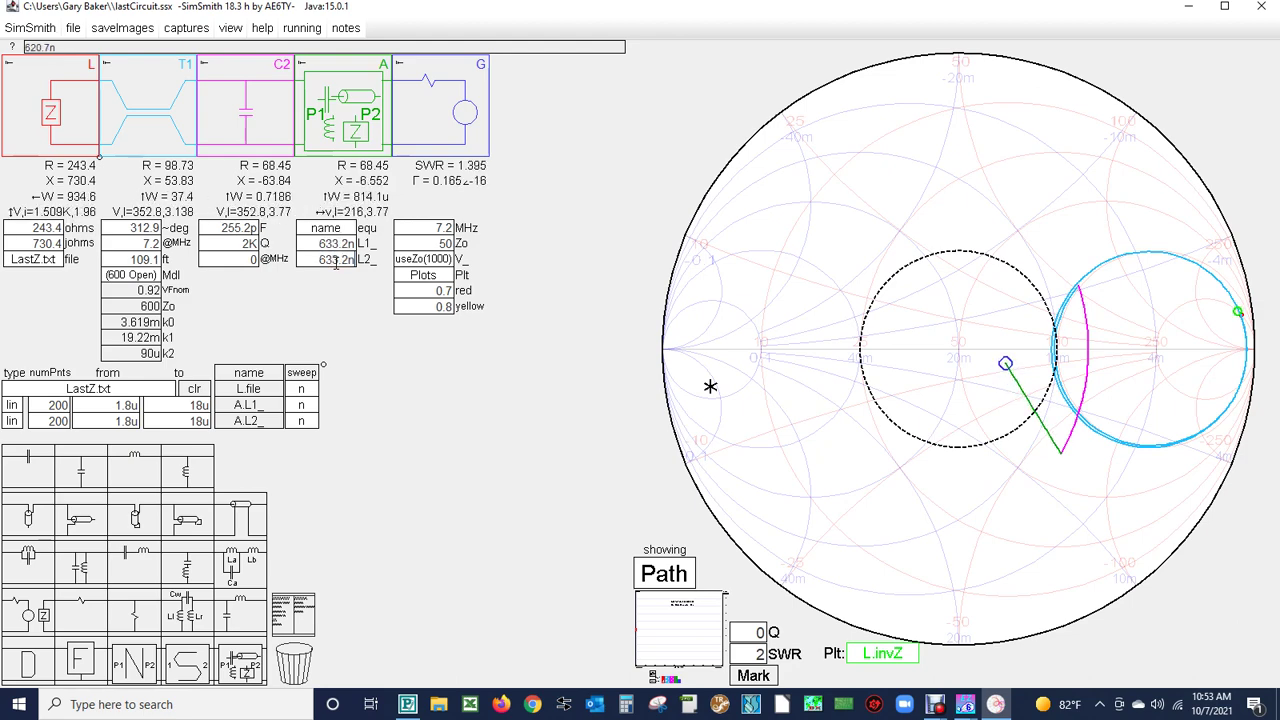
- Make a coarse tuner pass, raising the inductors and C2, then easing the inductance back
scroll(337, 261, "up", 20)
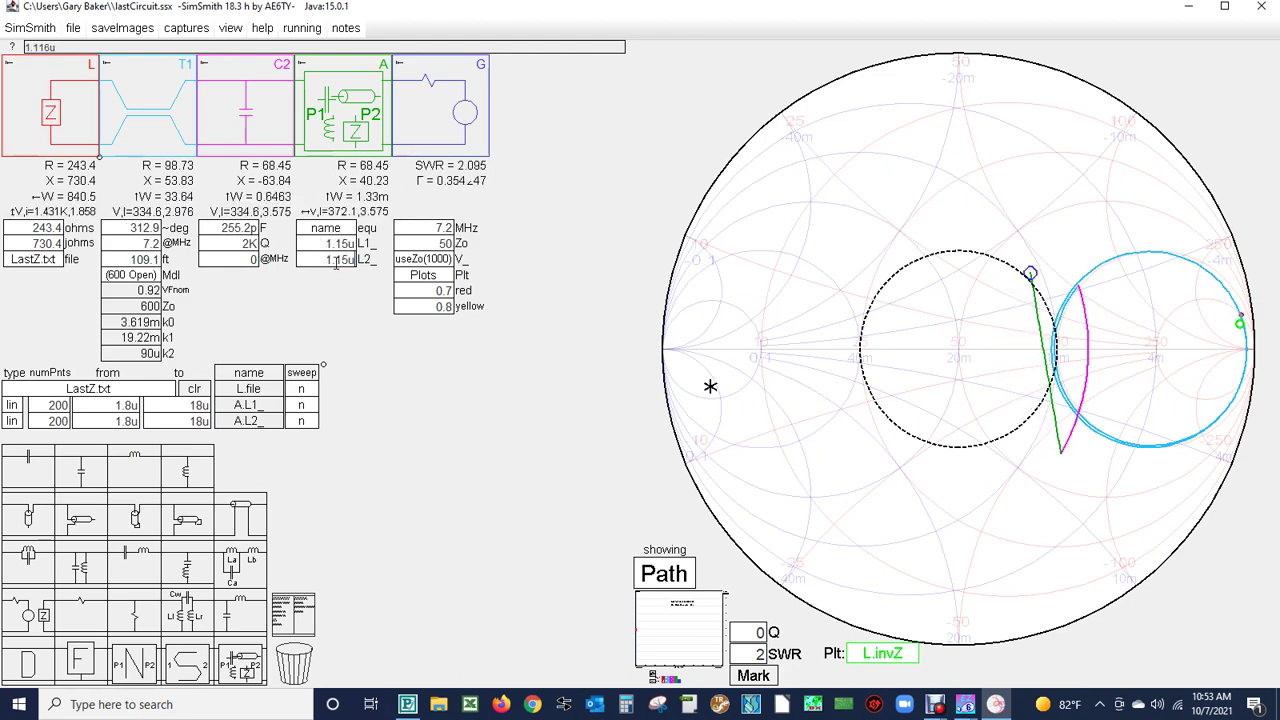
scroll(337, 261, "up", 8)
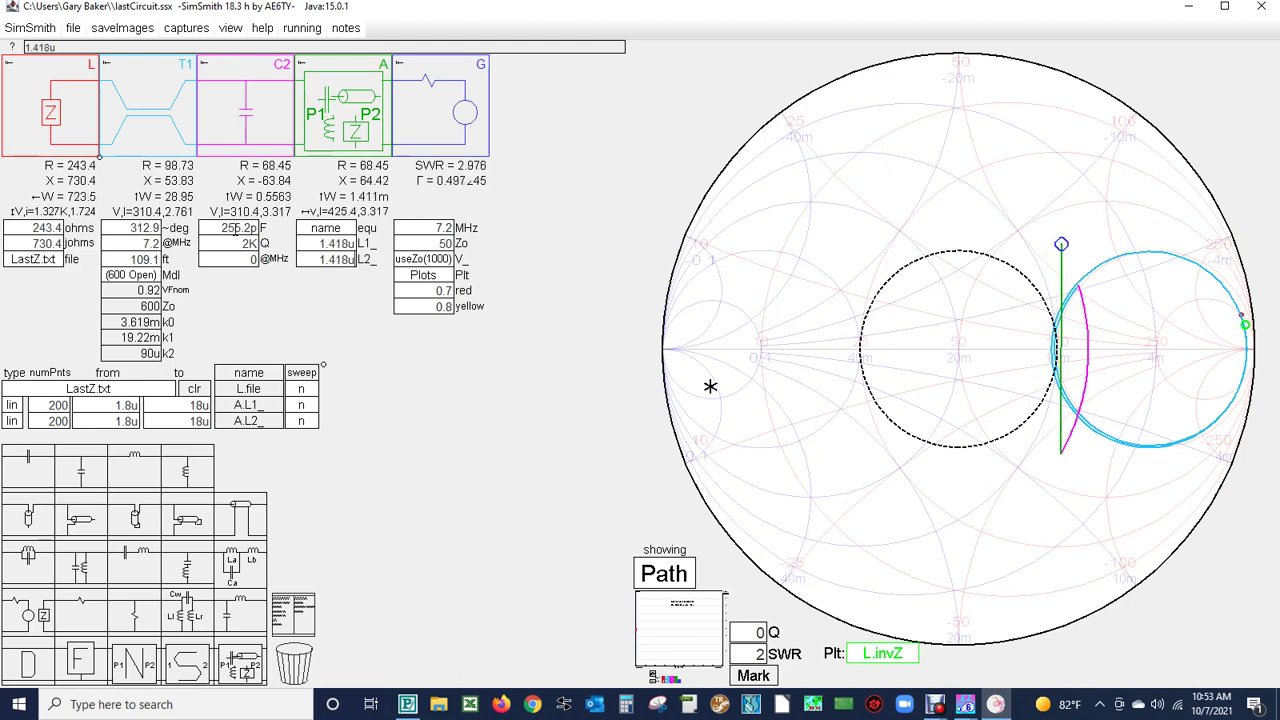
left_click(236, 228)
scroll(230, 228, "up", 3)
scroll(228, 228, "up", 10)
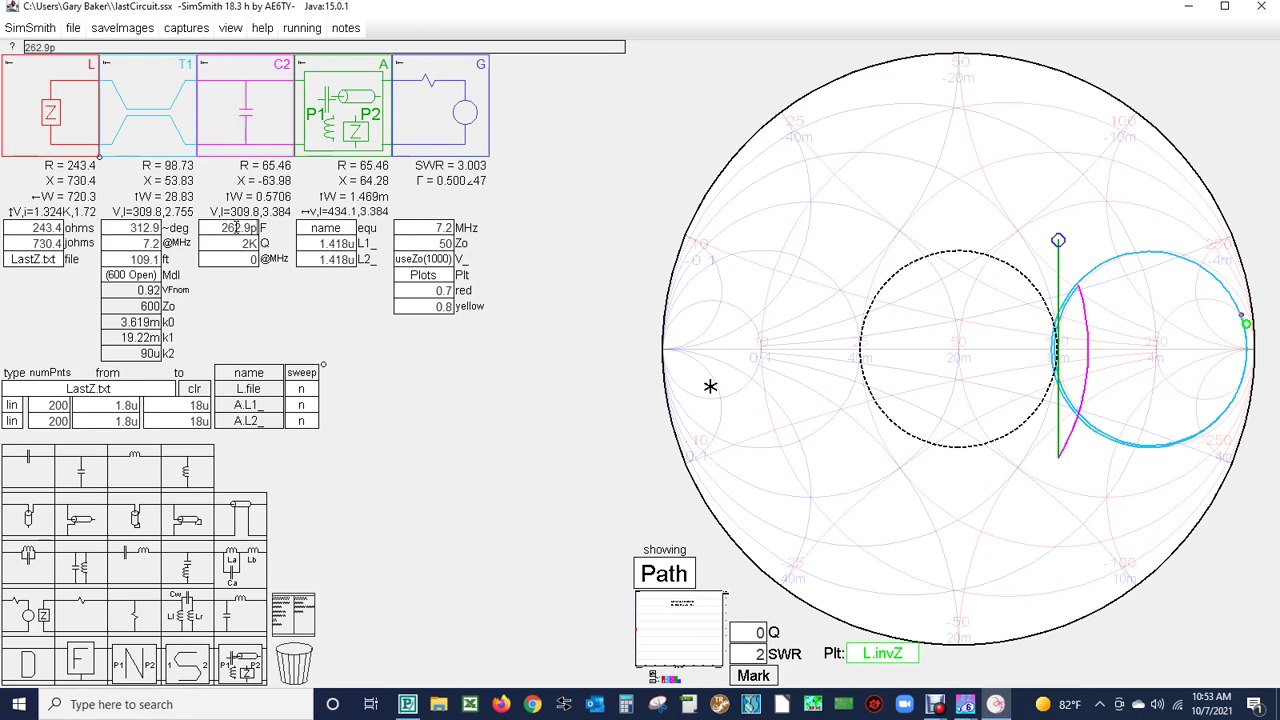
left_click(350, 259)
scroll(350, 259, "down", 10)
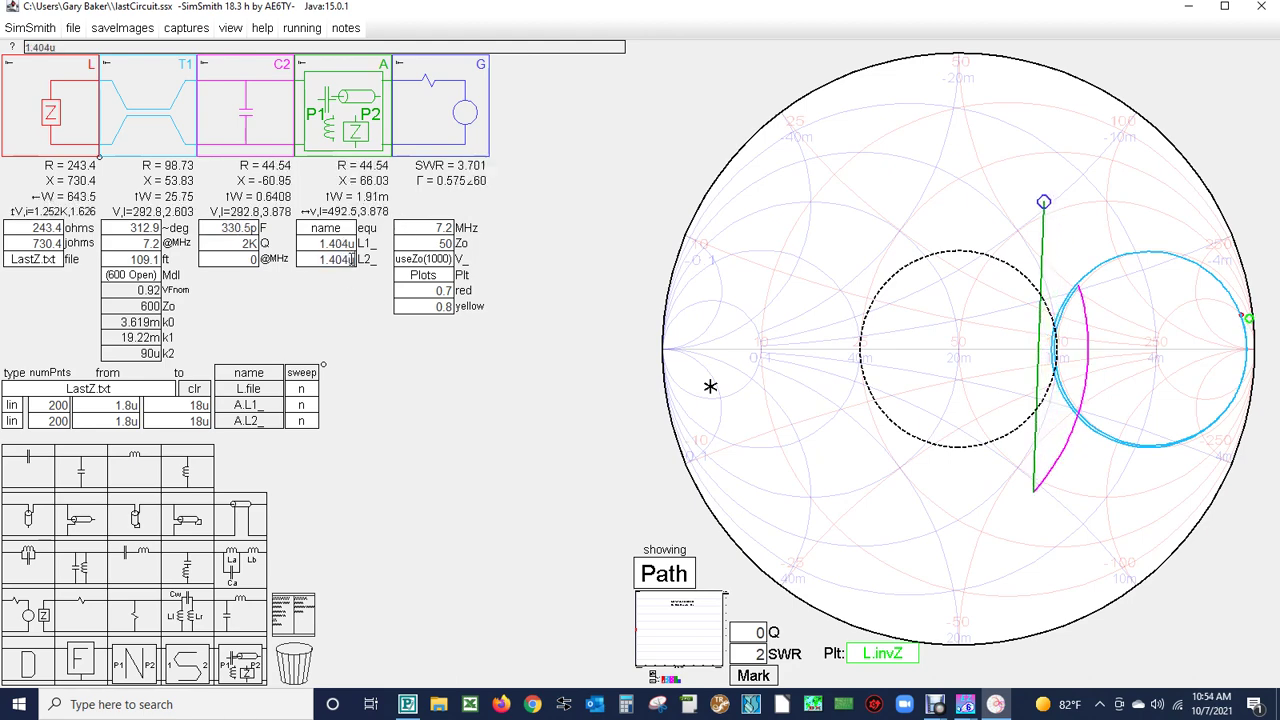
scroll(350, 259, "down", 10)
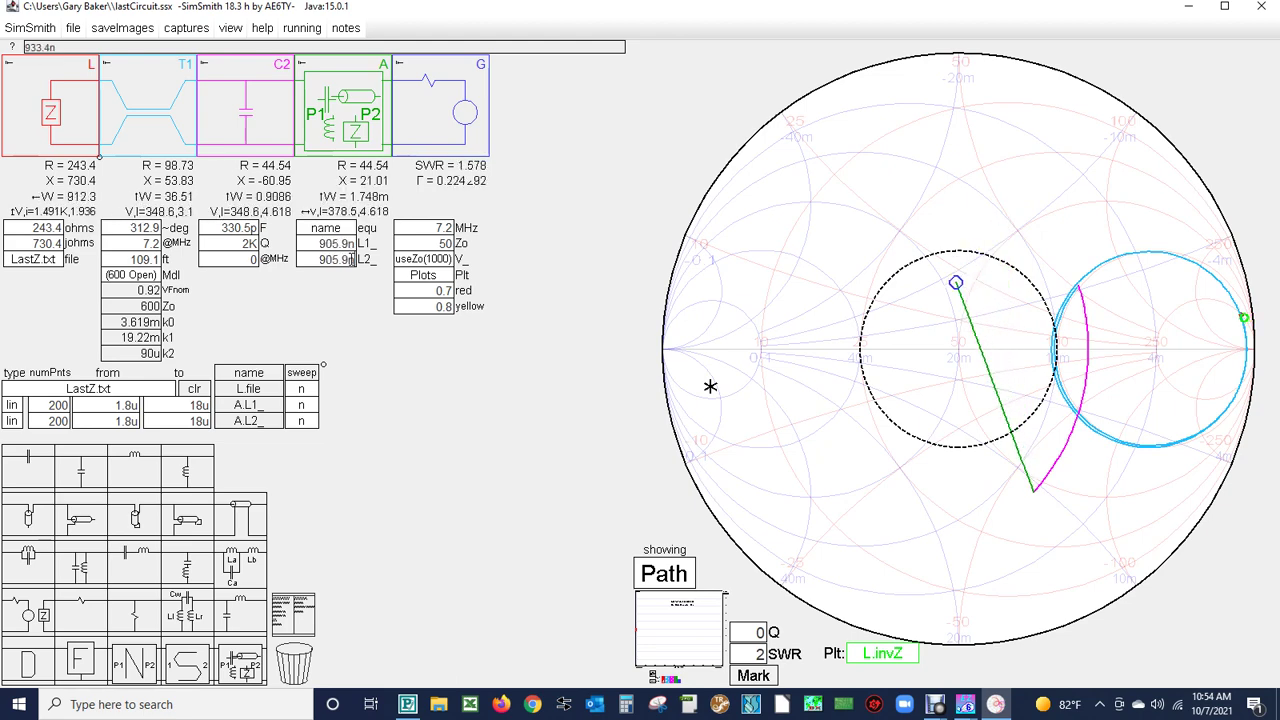
scroll(350, 259, "down", 8)
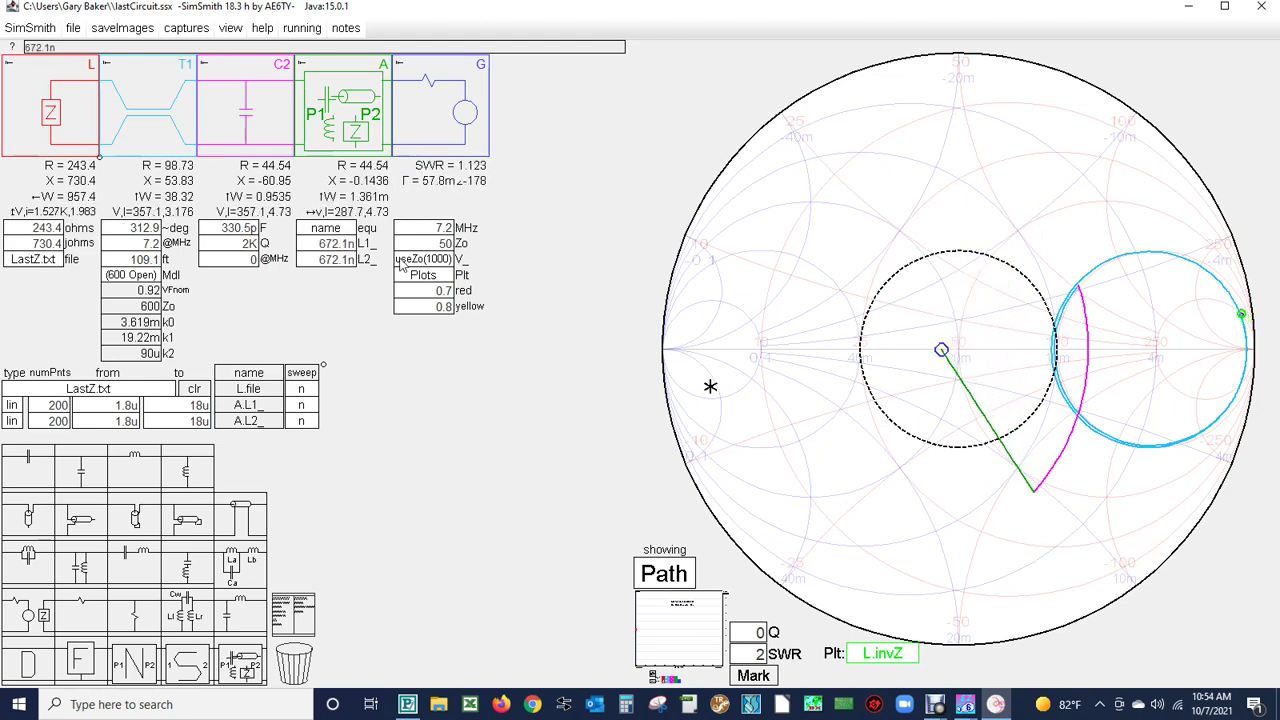
- Fine-tune to 685.6n inductors and 308.3p capacitance, reaching SWR about 1.013
left_click_drag(233, 227, 222, 228)
scroll(238, 231, "up", 1)
scroll(238, 229, "down", 8)
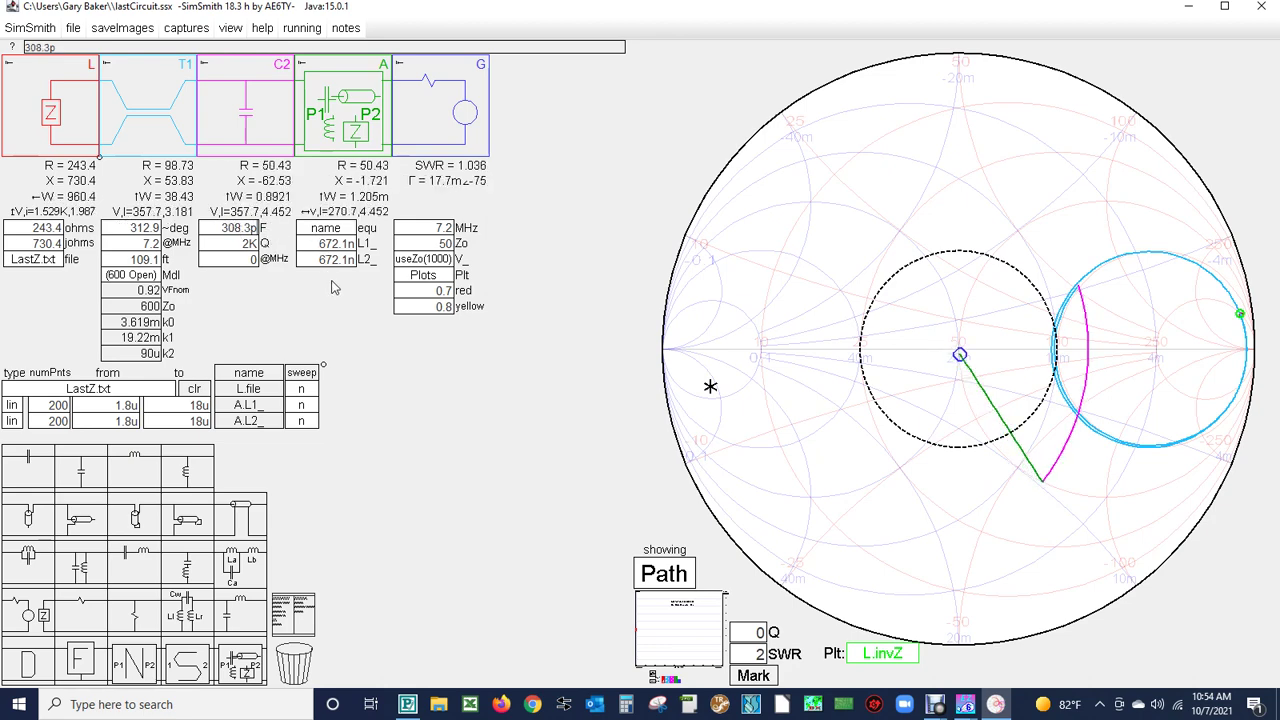
left_click_drag(320, 259, 333, 259)
scroll(333, 259, "up", 2)
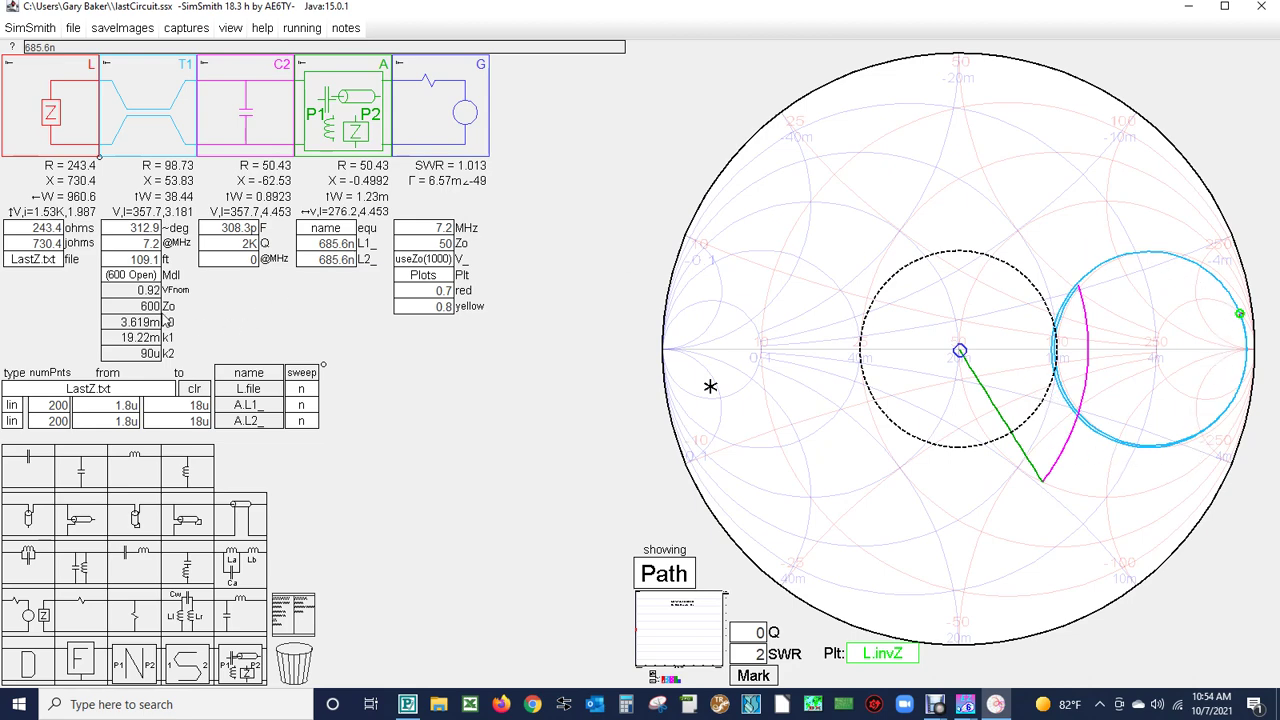
left_click(144, 259)
- Reduce the T1 line length from 93.04 ft to 46.36 ft, bringing SWR to 1.036
scroll(143, 282, "down", 20)
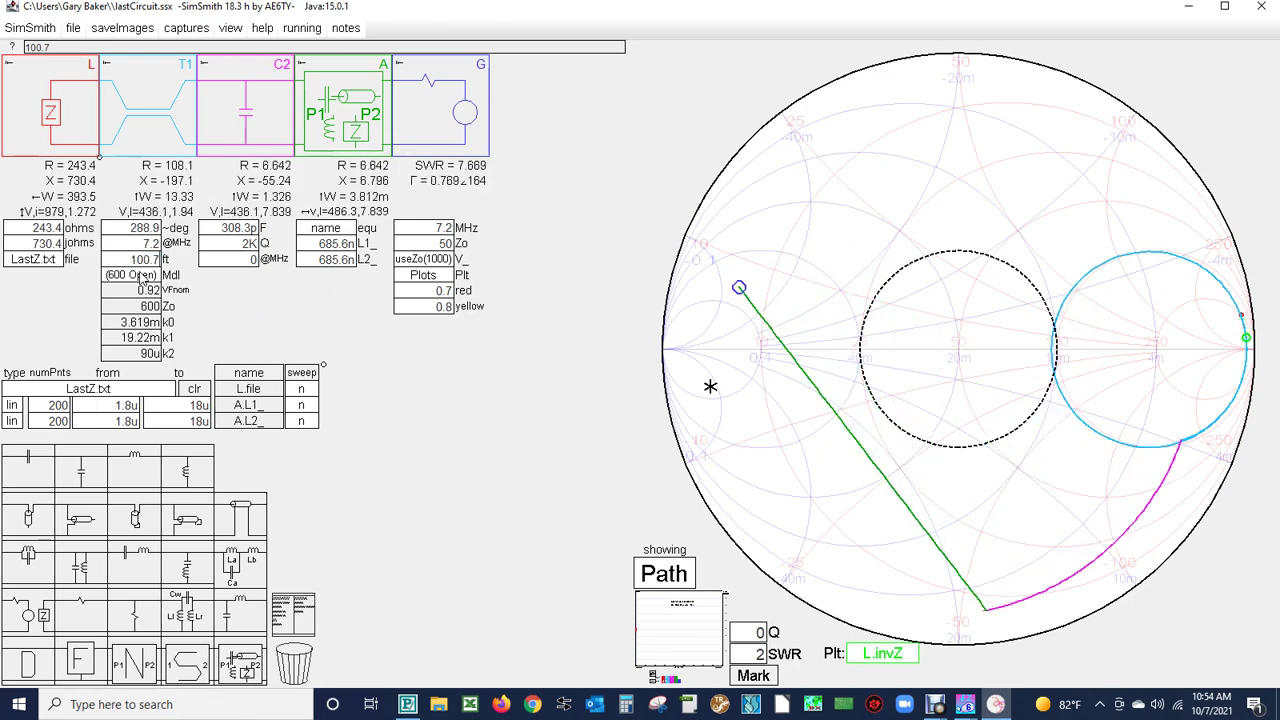
scroll(143, 282, "down", 16)
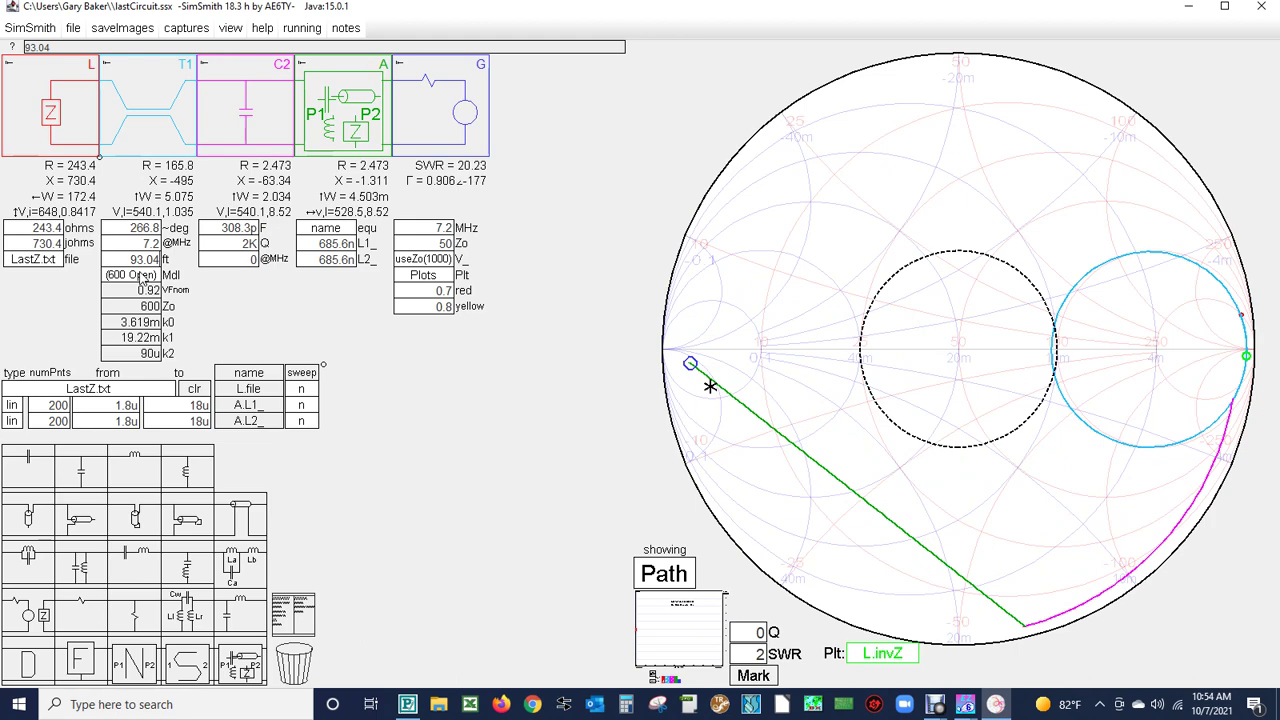
scroll(143, 282, "down", 20)
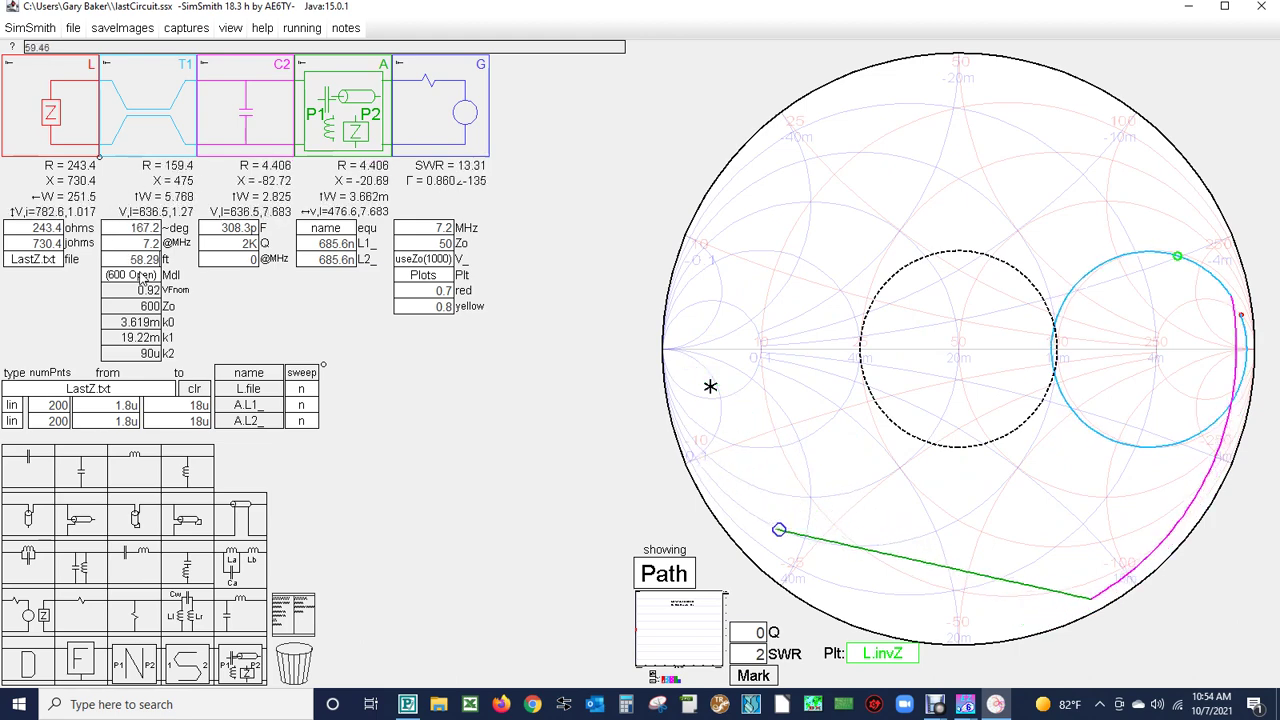
scroll(143, 282, "down", 20)
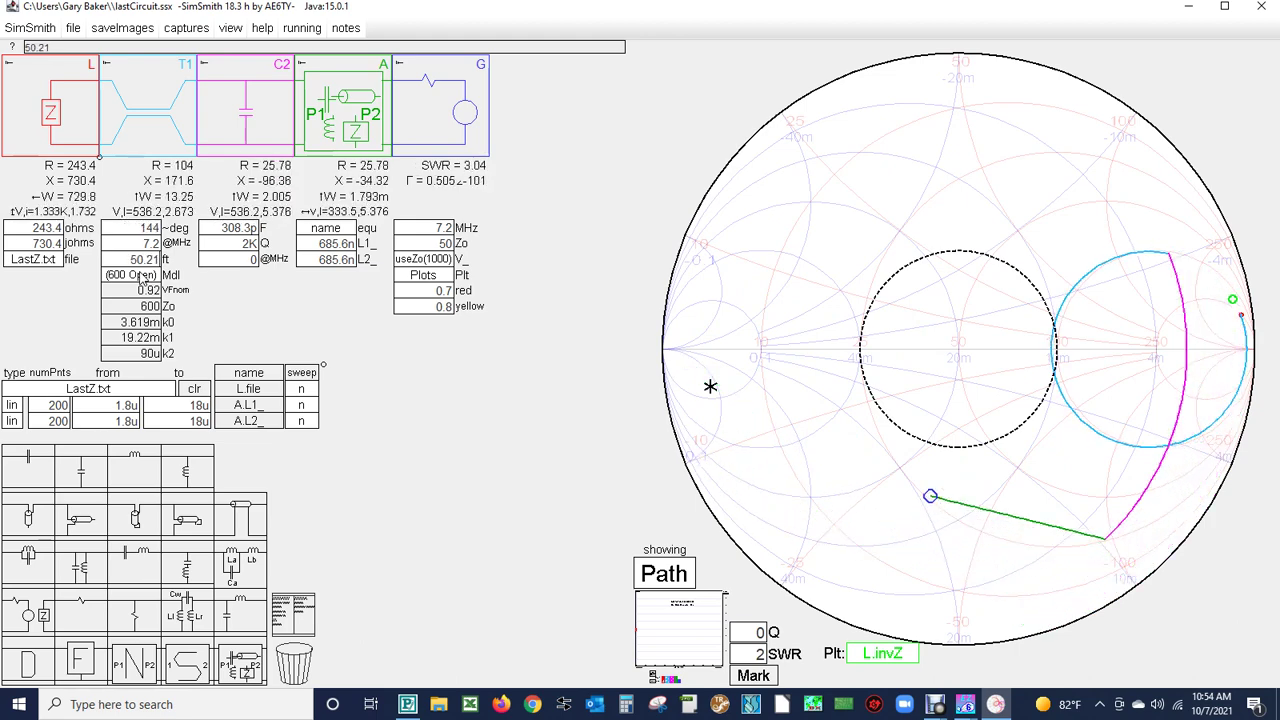
scroll(143, 282, "down", 5)
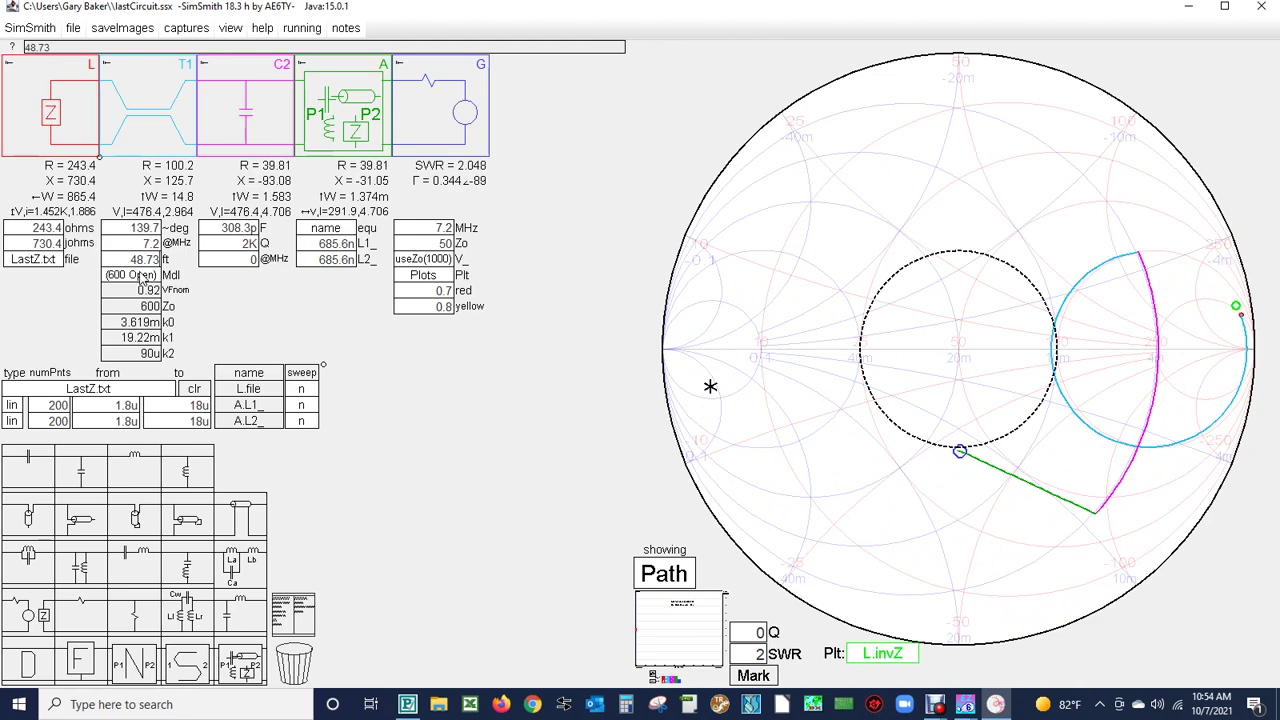
scroll(143, 281, "down", 8)
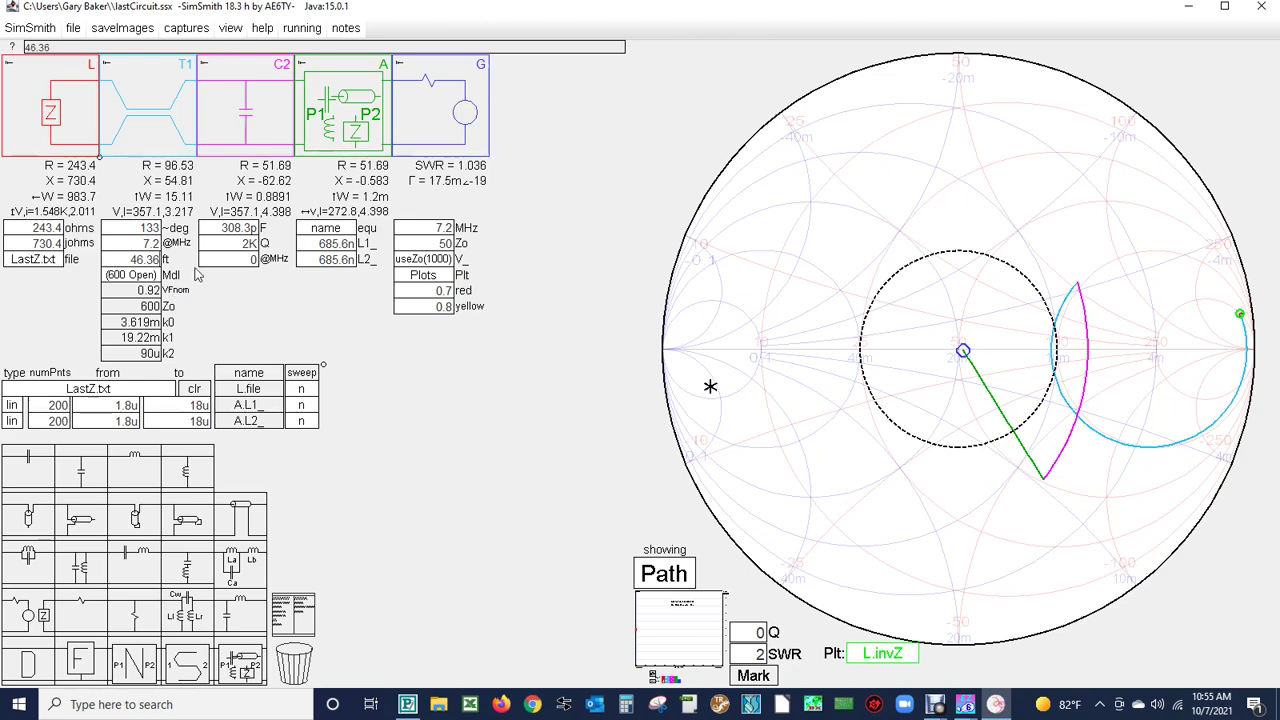
- Increase the T1 line length from 46.36 ft to 172.4 ft, where SWR reads 1.195
scroll(197, 275, "up", 10)
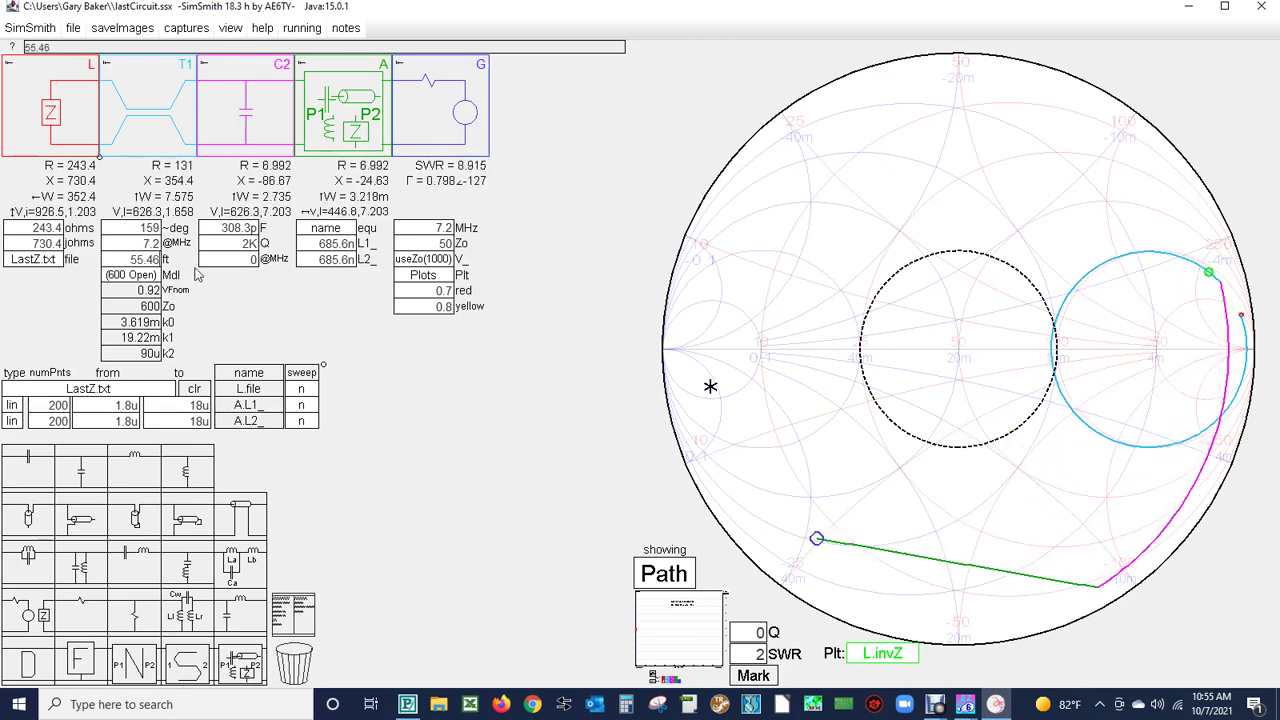
scroll(197, 275, "up", 14)
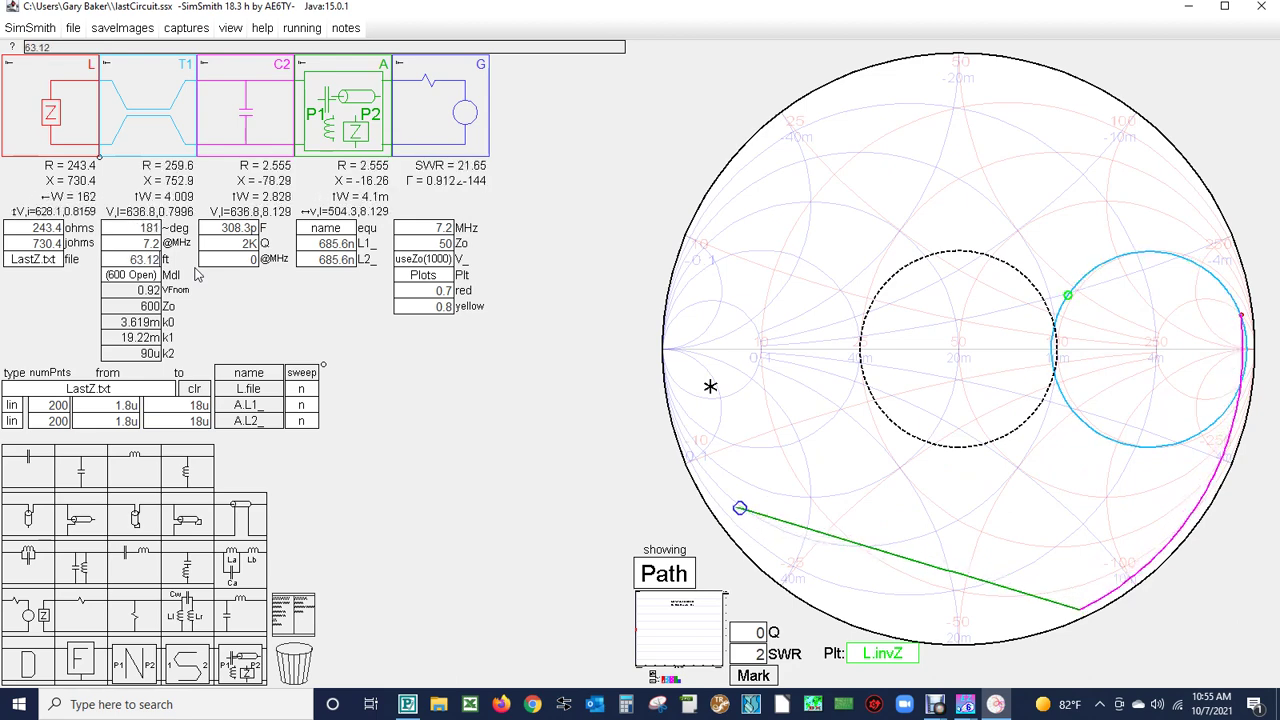
scroll(197, 275, "up", 20)
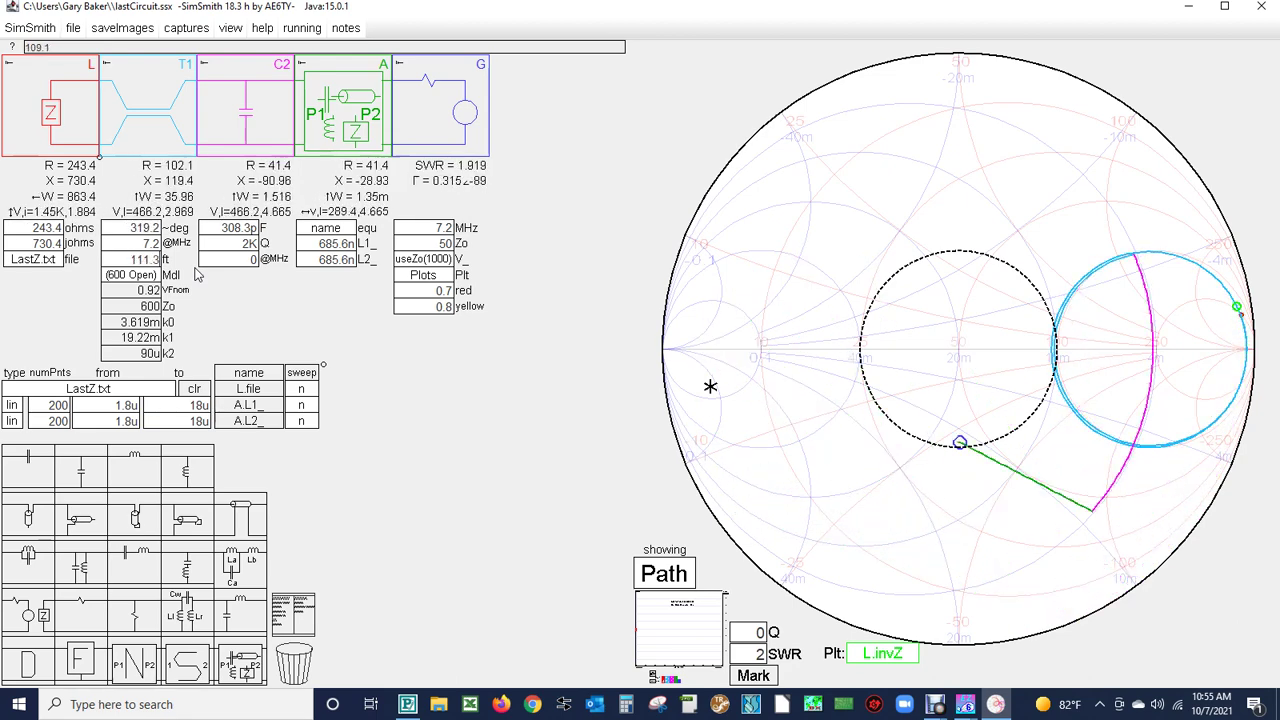
scroll(197, 275, "up", 20)
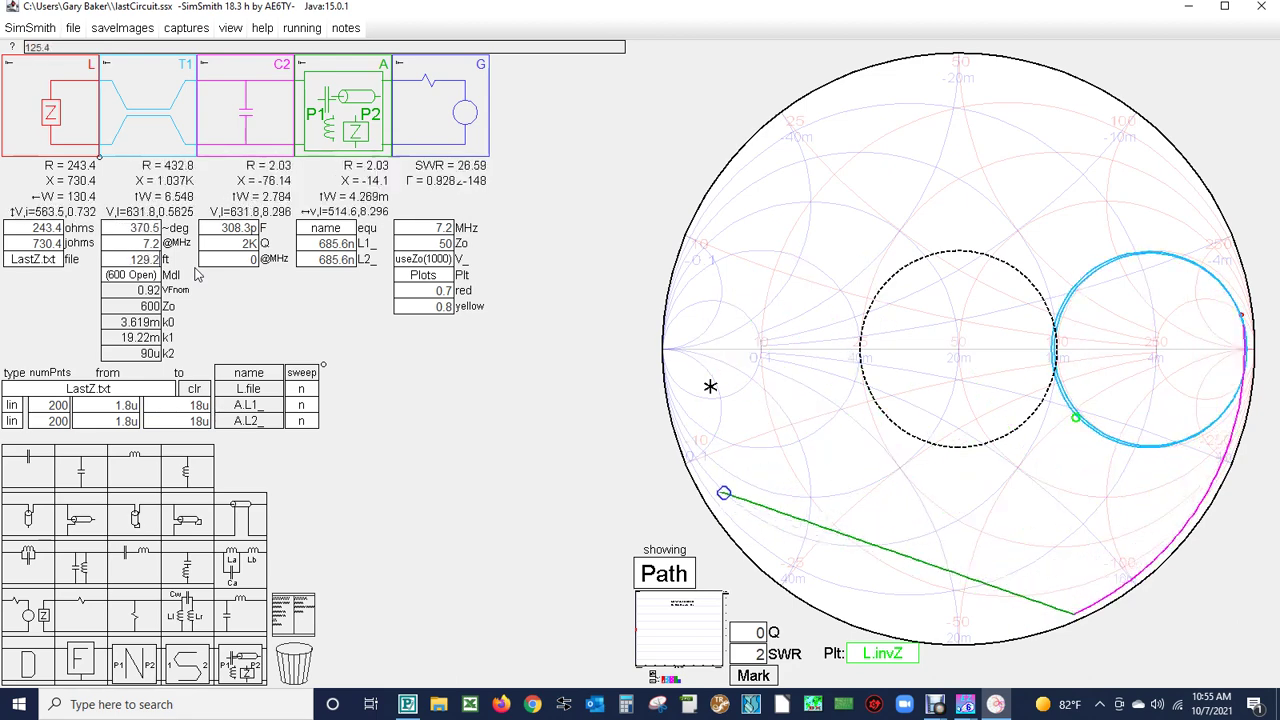
scroll(197, 275, "up", 2)
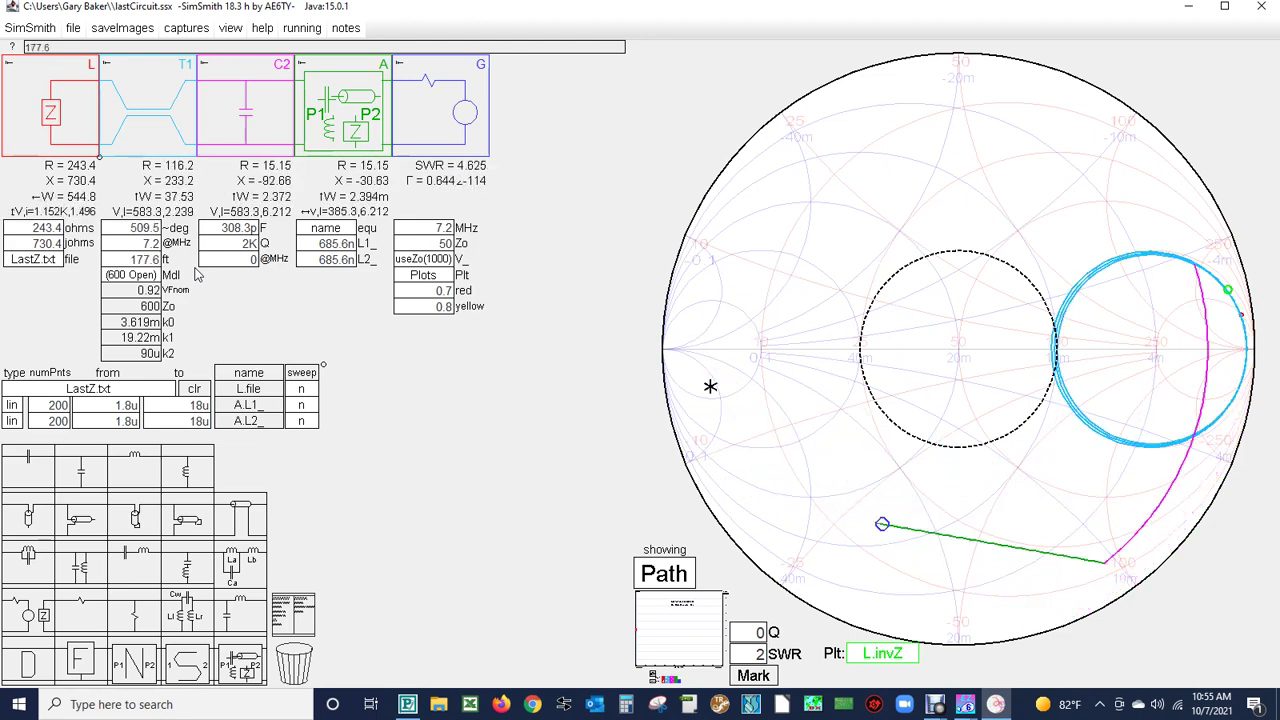
scroll(197, 275, "down", 4)
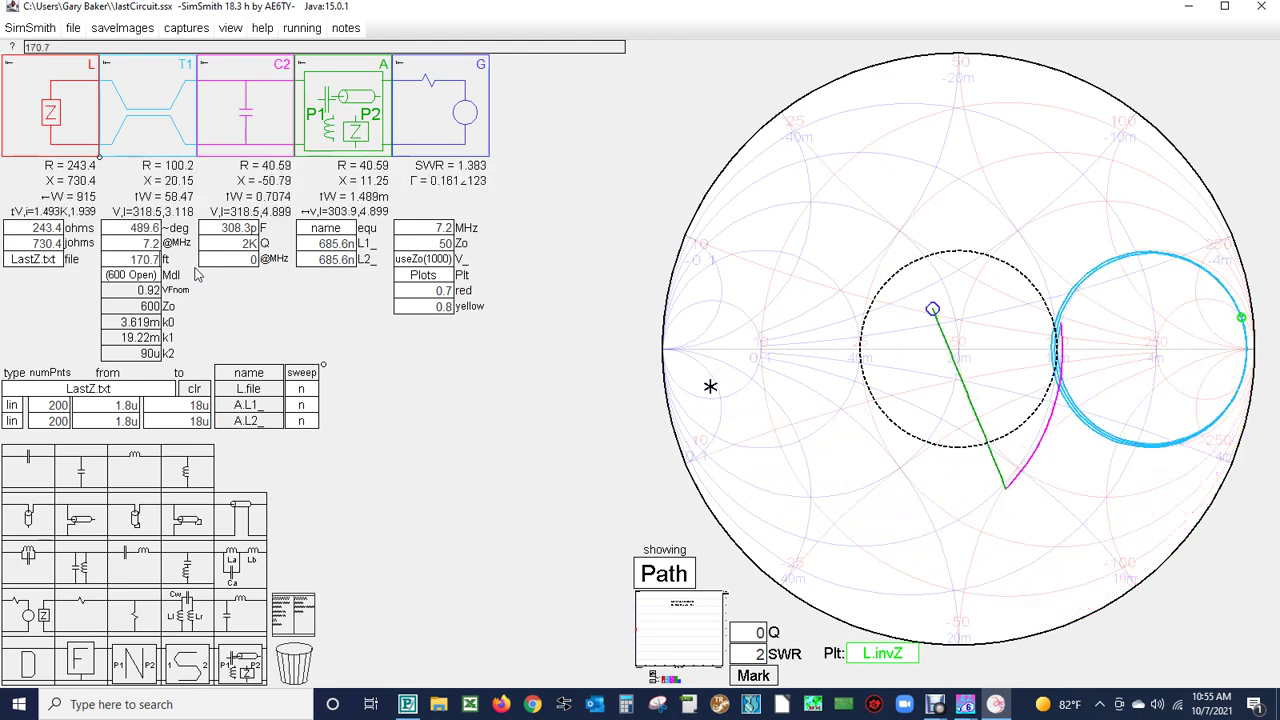
scroll(197, 275, "down", 1)
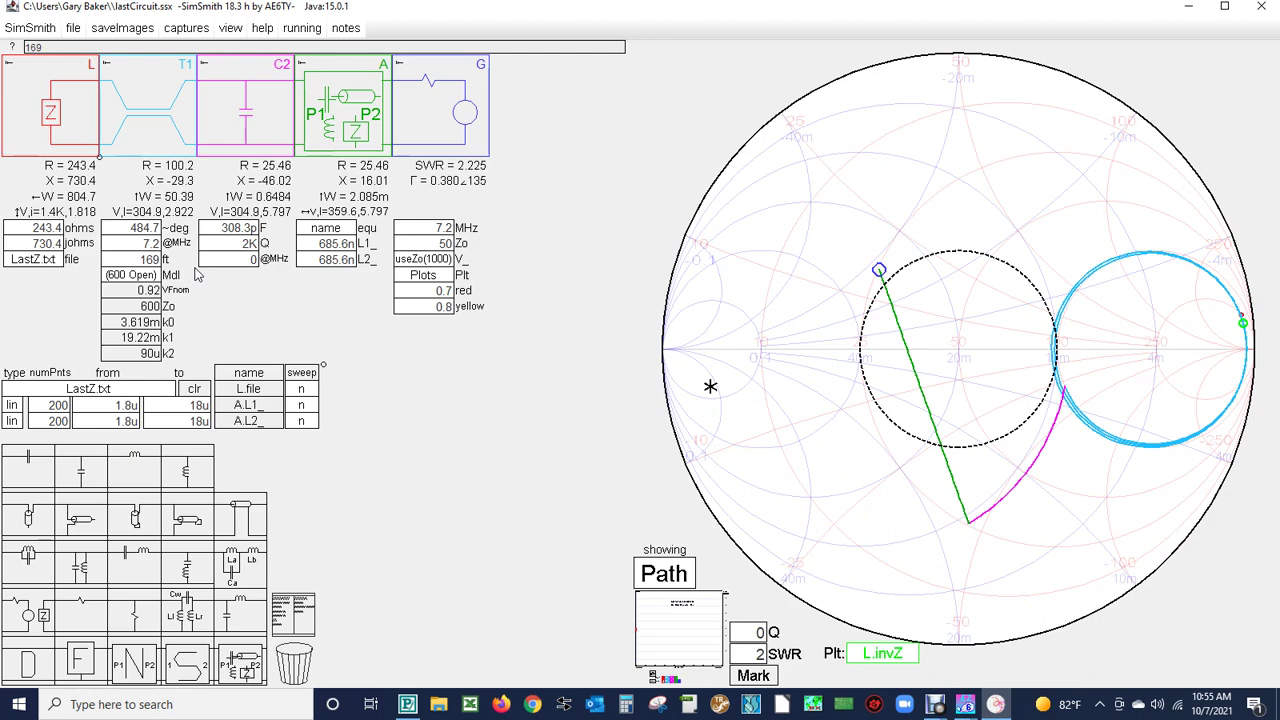
scroll(197, 275, "up", 2)
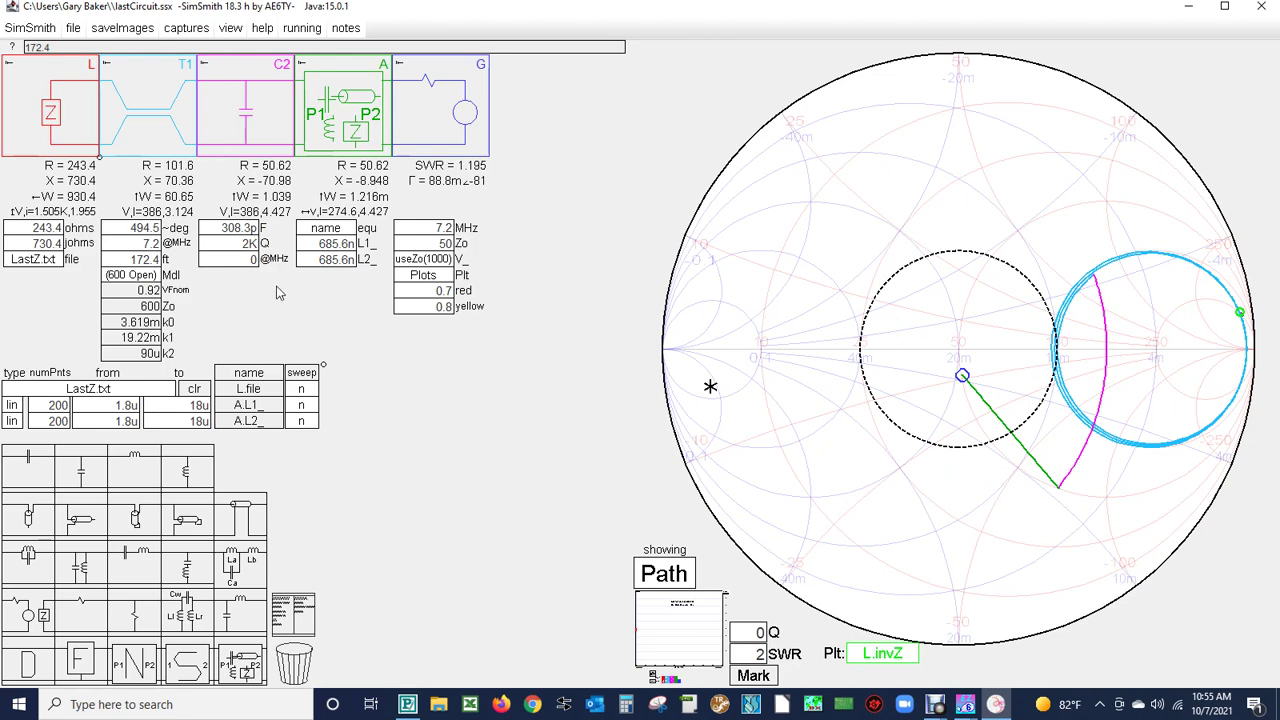
- Adjust tuner C2 to 314.5p and L2 to 772.6n, bringing SWR down to 1.029
left_click(243, 229)
scroll(230, 250, "up", 2)
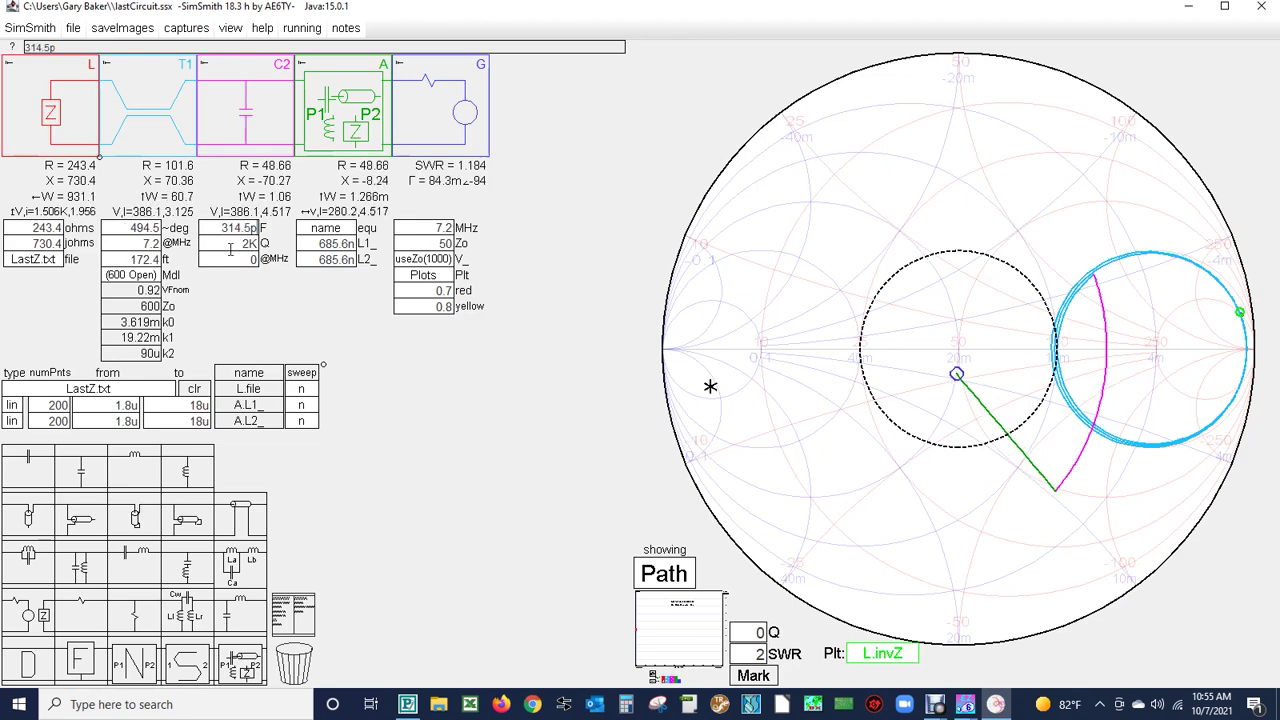
scroll(230, 250, "up", 2)
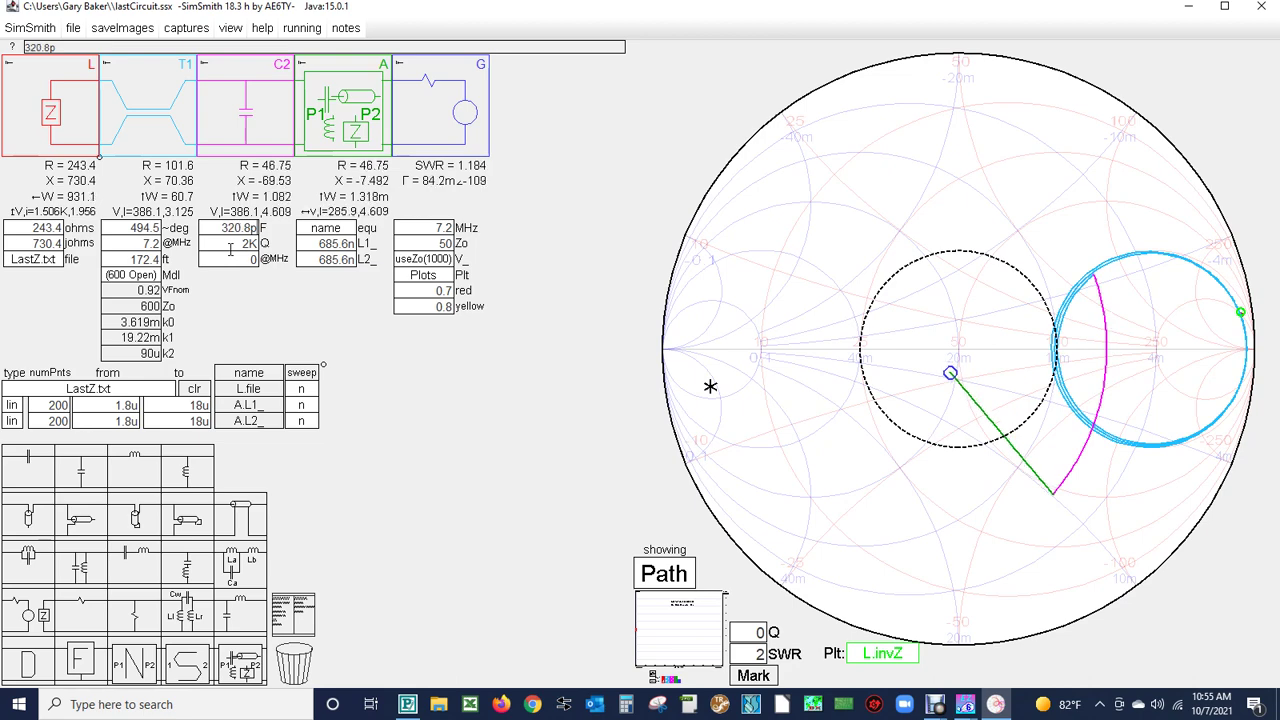
left_click(330, 262)
scroll(330, 262, "up", 6)
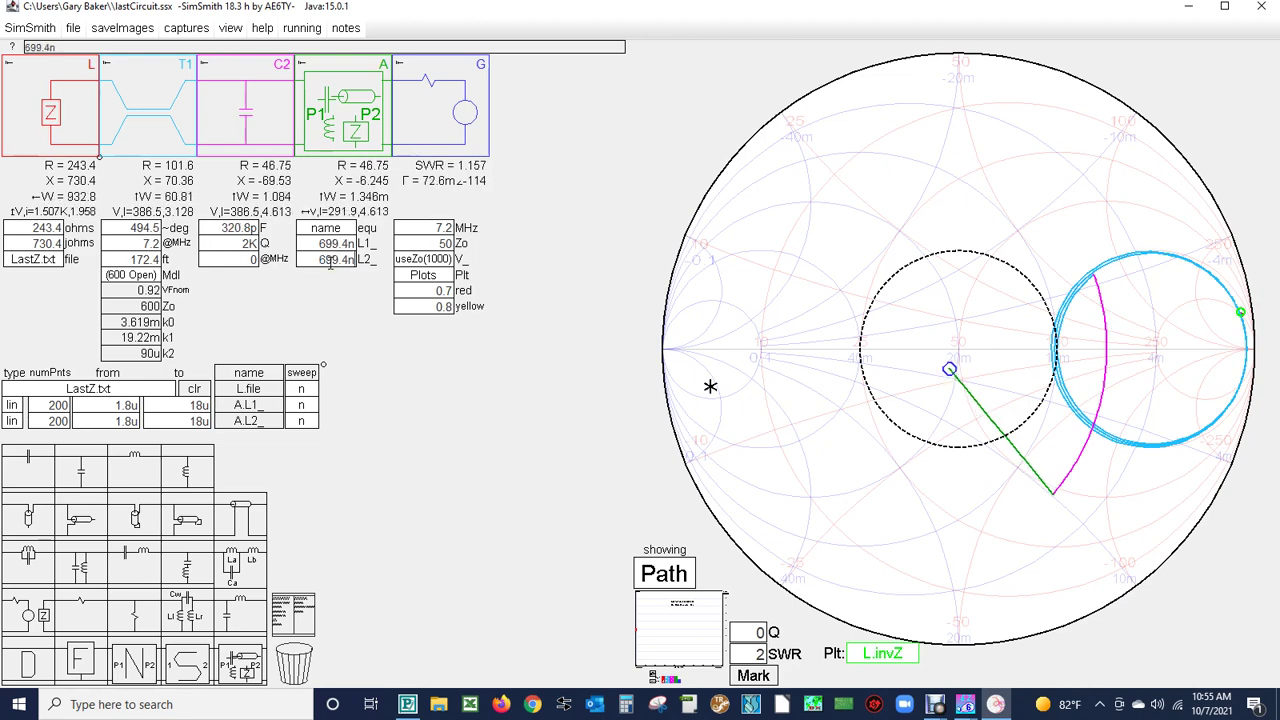
scroll(330, 262, "up", 2)
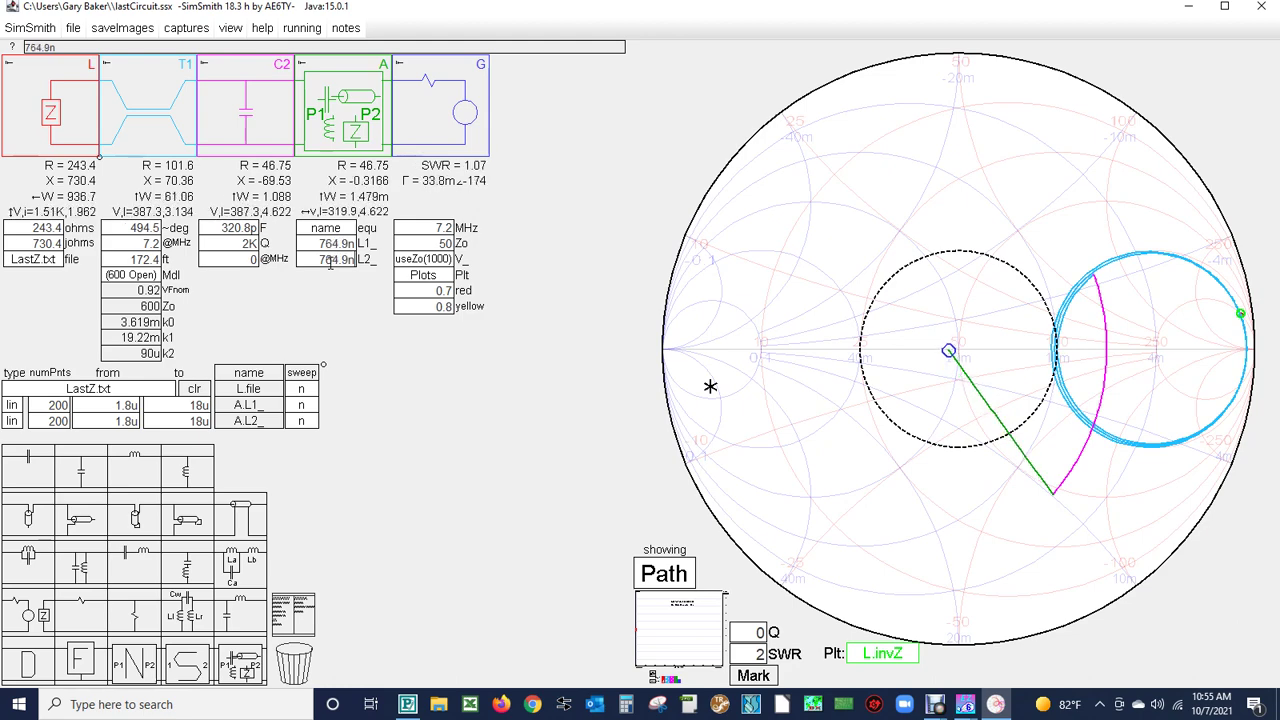
left_click(224, 228)
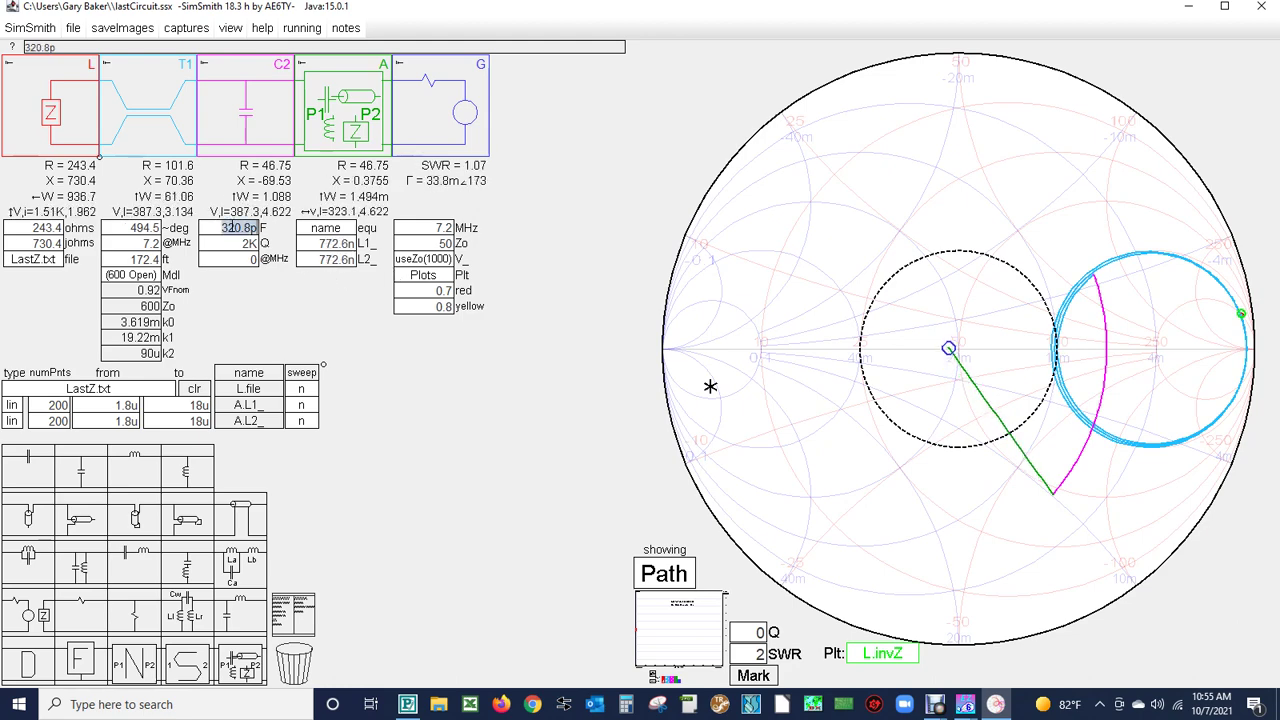
scroll(230, 228, "down", 1)
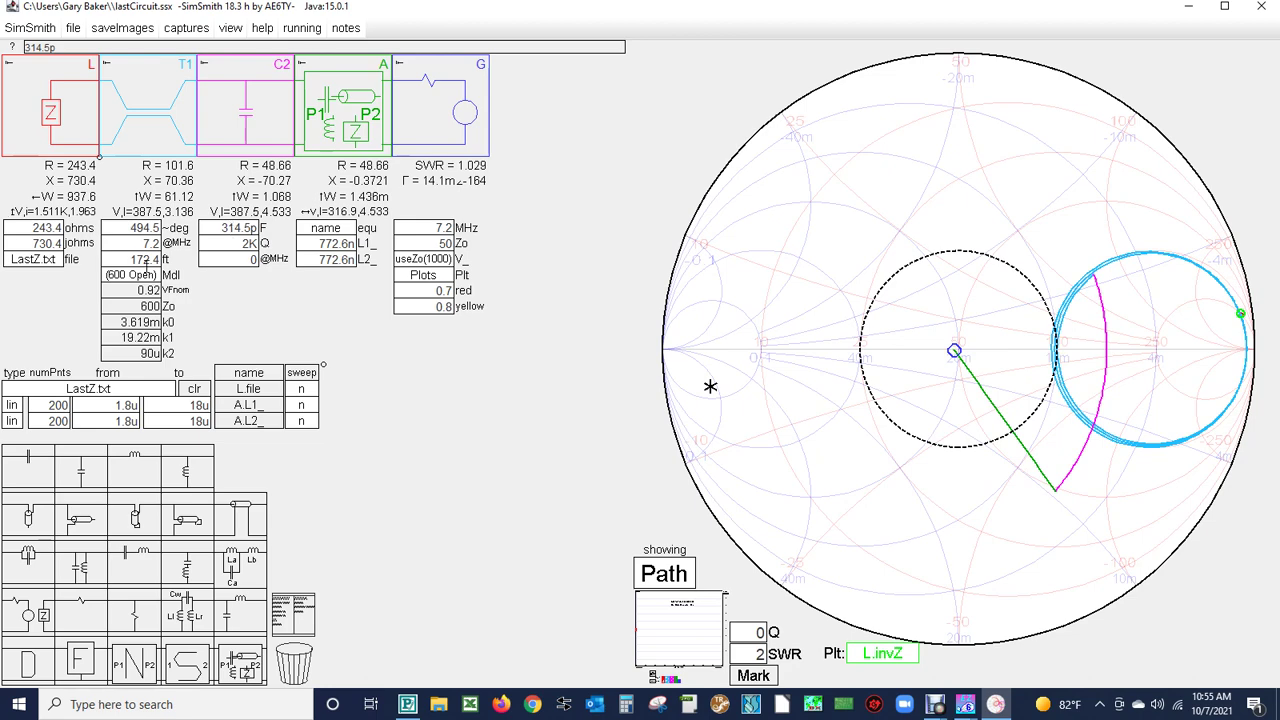
left_click(150, 259)
- Lengthen the T1 open-wire line from 172.4 to 234.7 ft, restoring SWR to 1.146 at 7.2 MHz
scroll(150, 259, "up", 5)
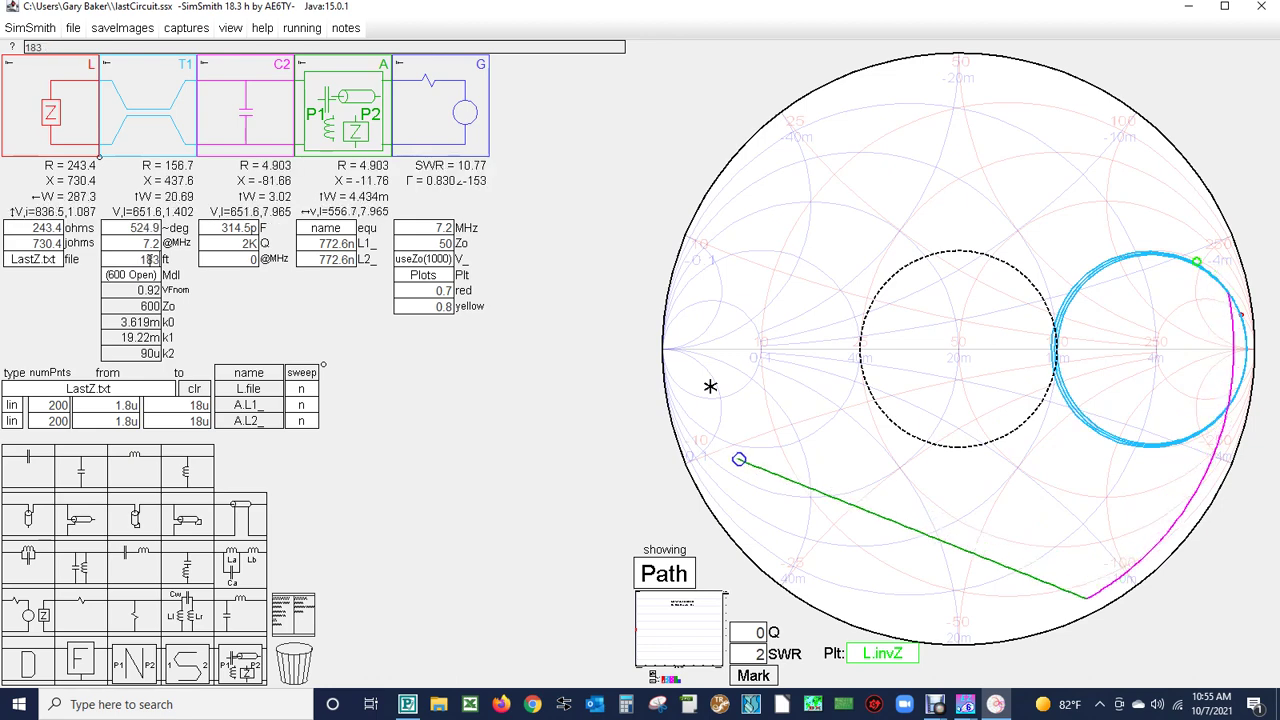
scroll(150, 259, "up", 7)
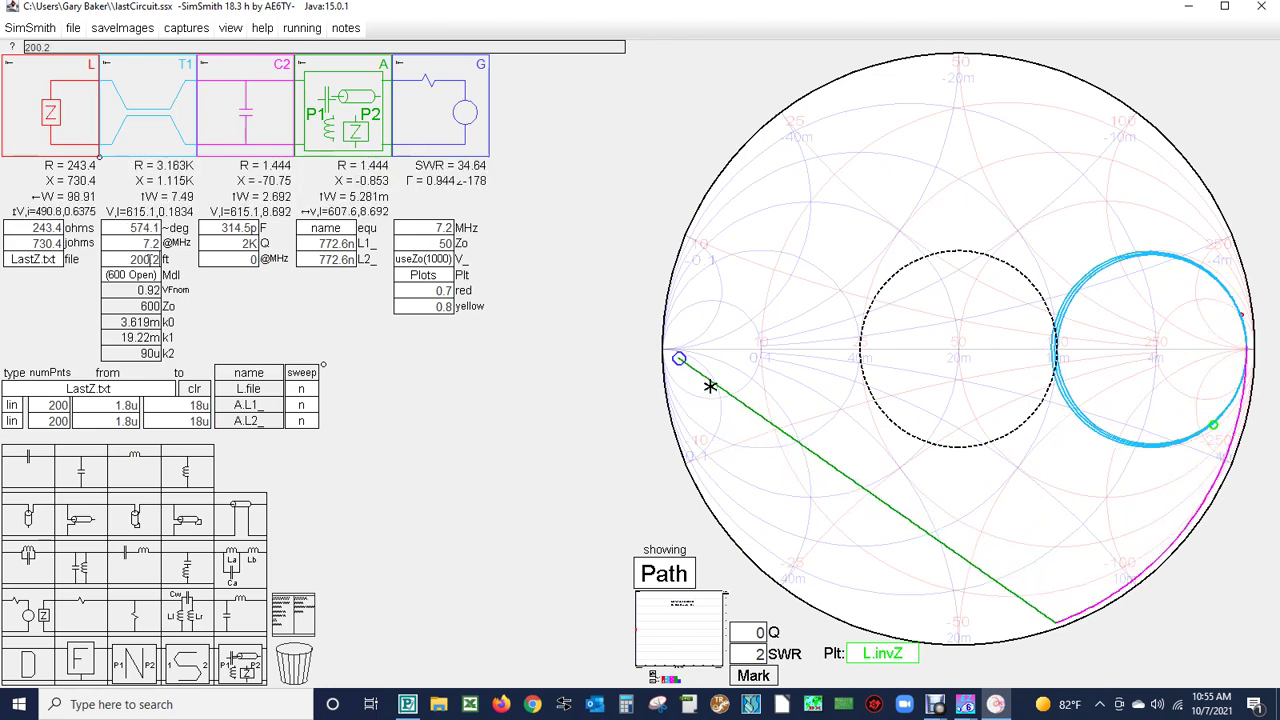
scroll(150, 259, "up", 7)
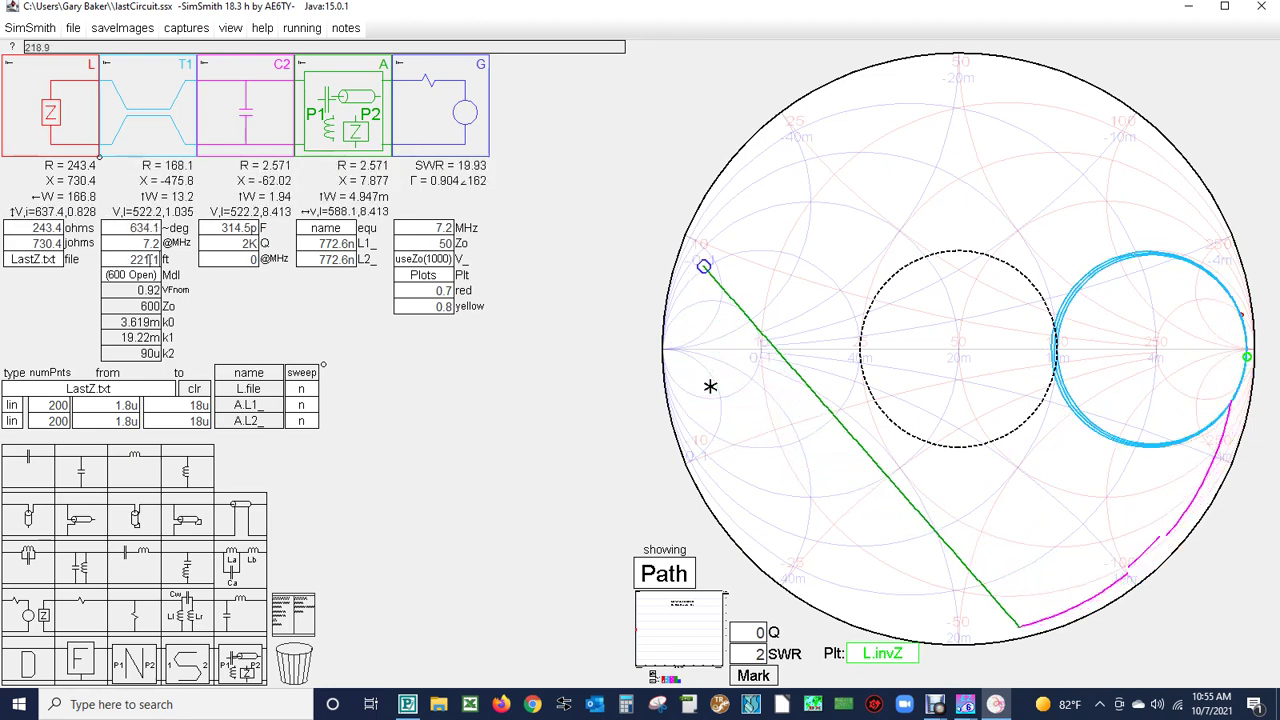
scroll(150, 259, "up", 4)
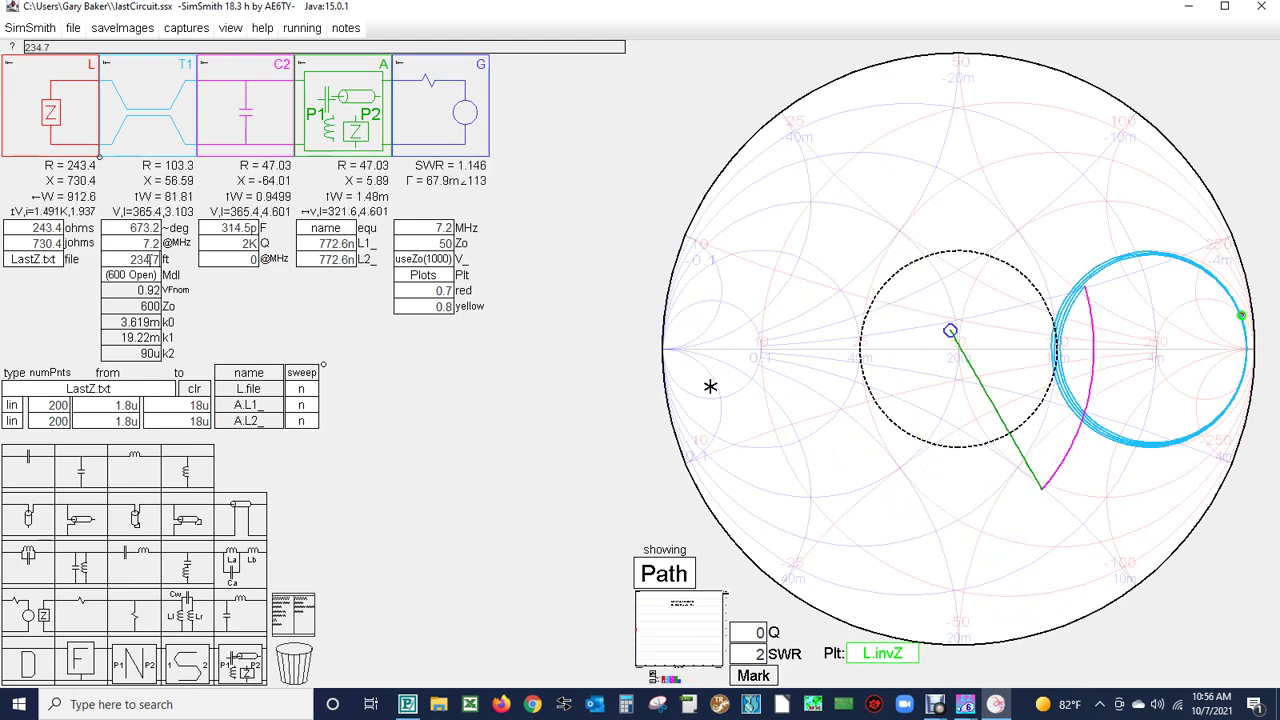